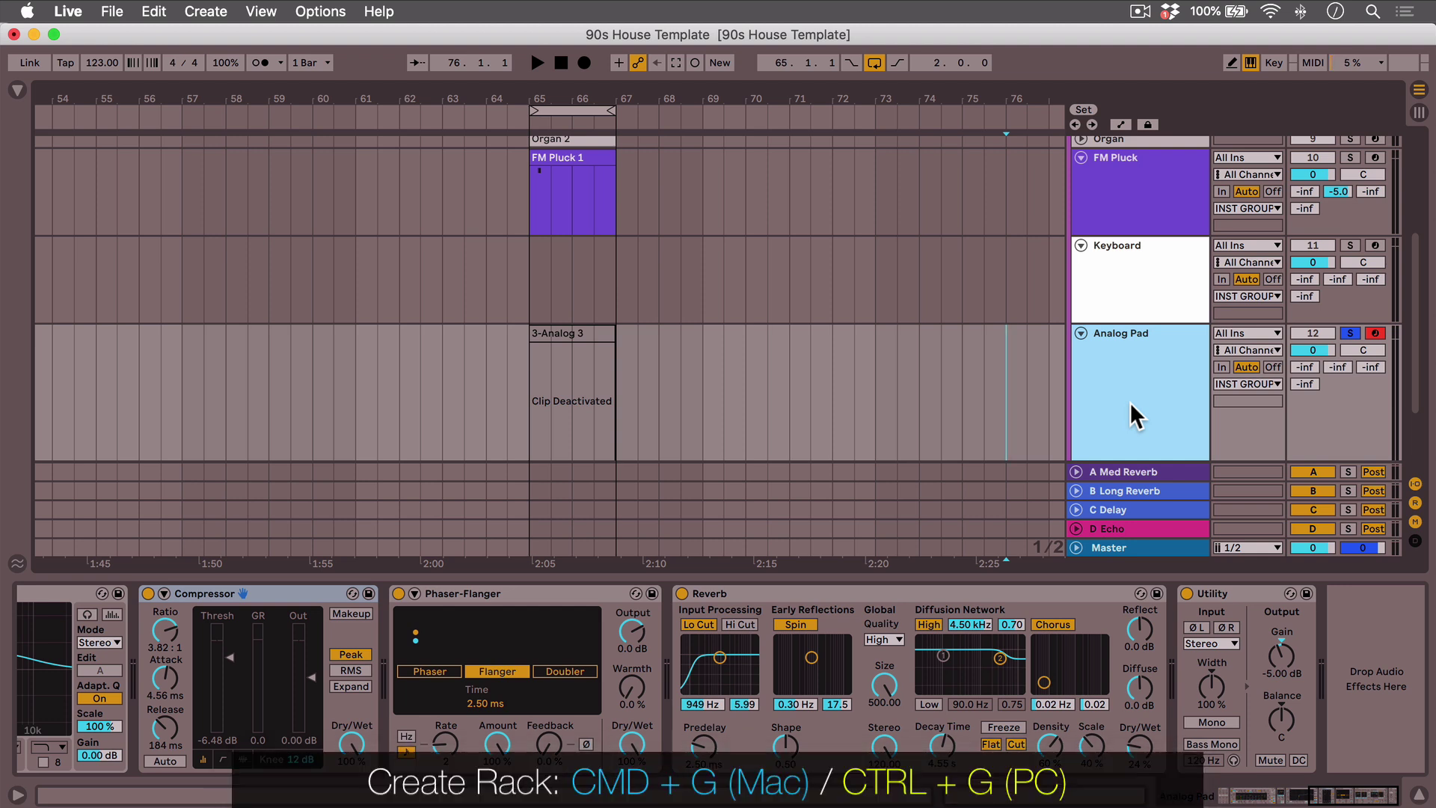
# Step: Select the Analog Pad track and select all its devices, Chord through EQ Eight
pyautogui.click(1237, 595)
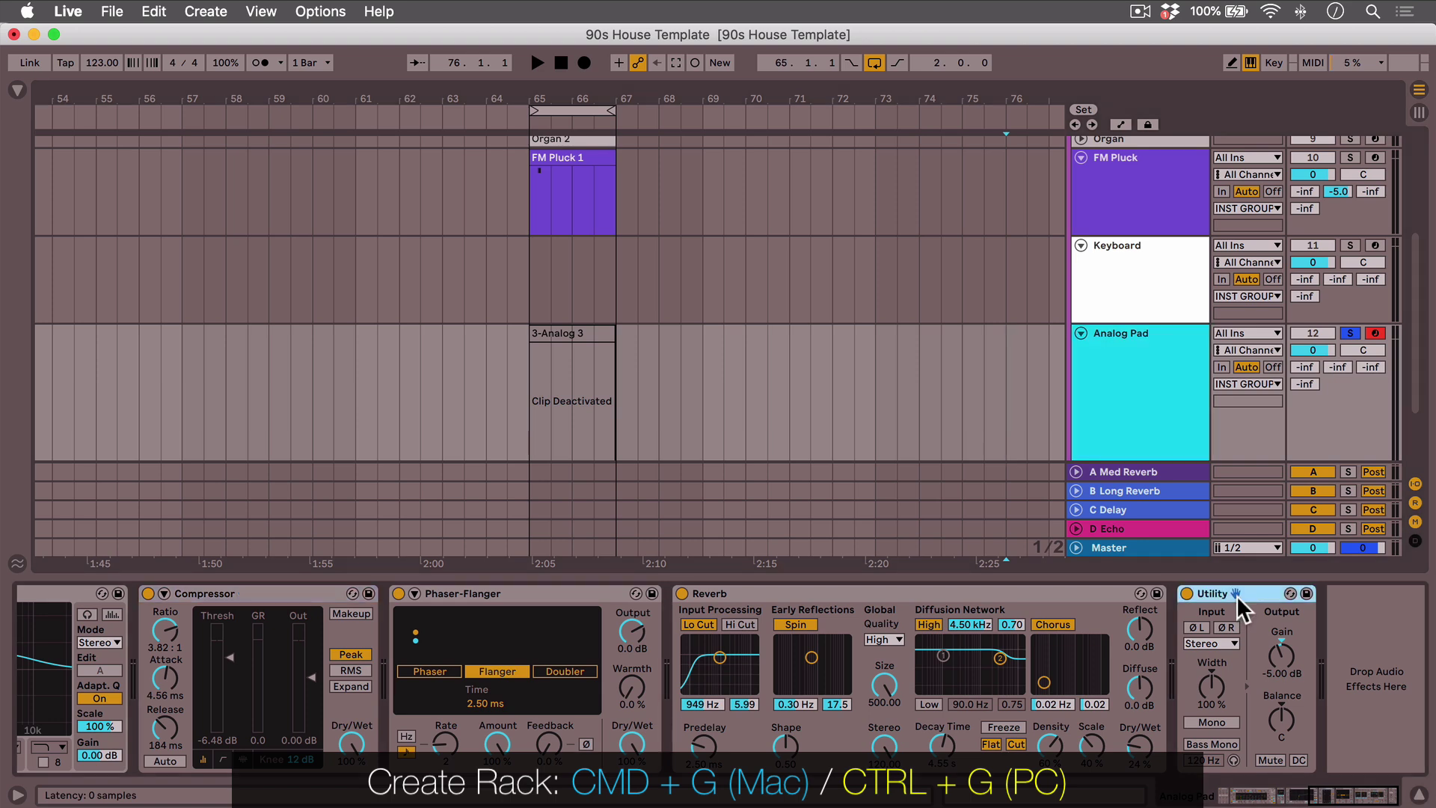
pyautogui.hscroll(-10, 1236, 595)
pyautogui.keyDown('shift'); pyautogui.click(118, 598); pyautogui.keyUp('shift')
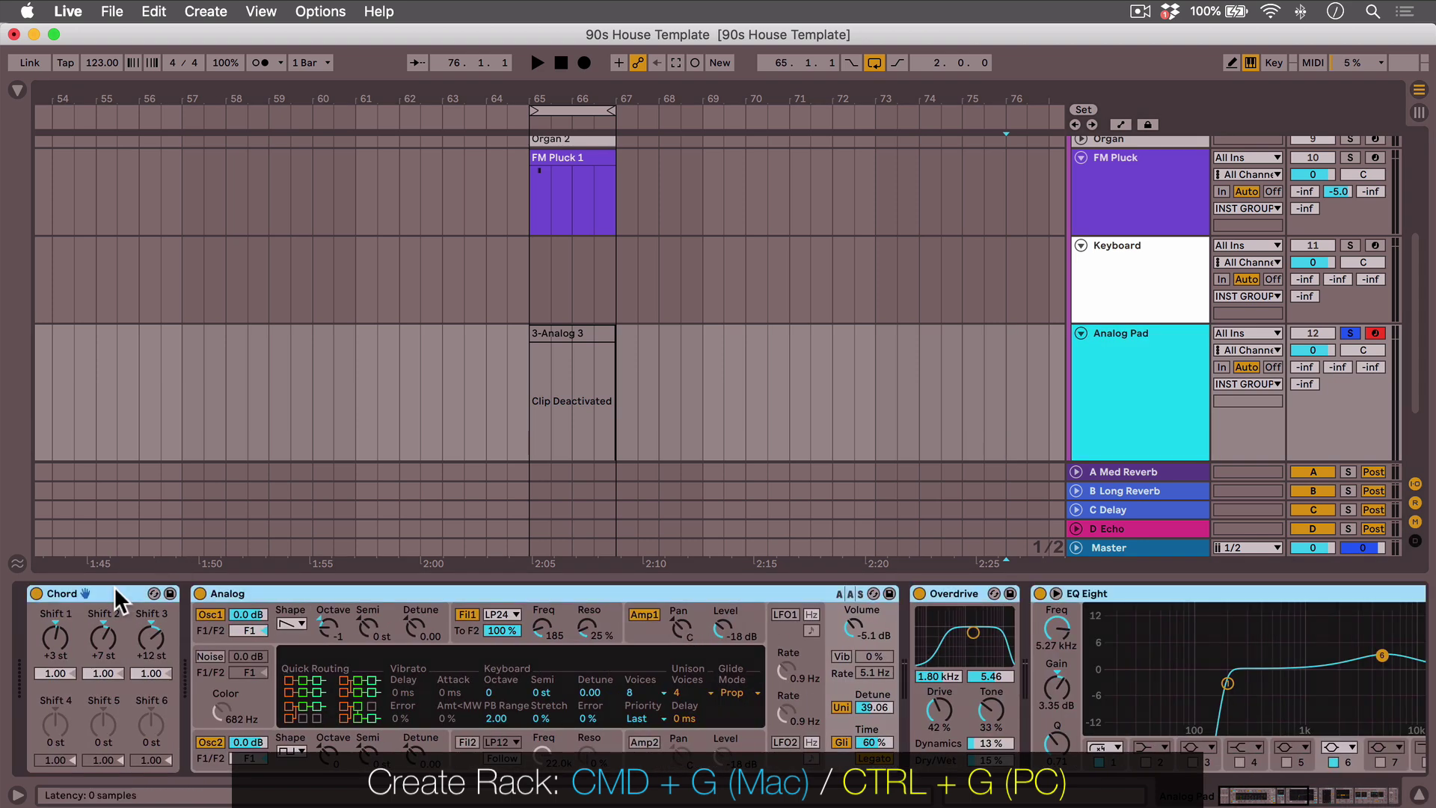
# Step: Group the selected devices into an Instrument Rack and show its eight macro knobs
pyautogui.press('super+g')
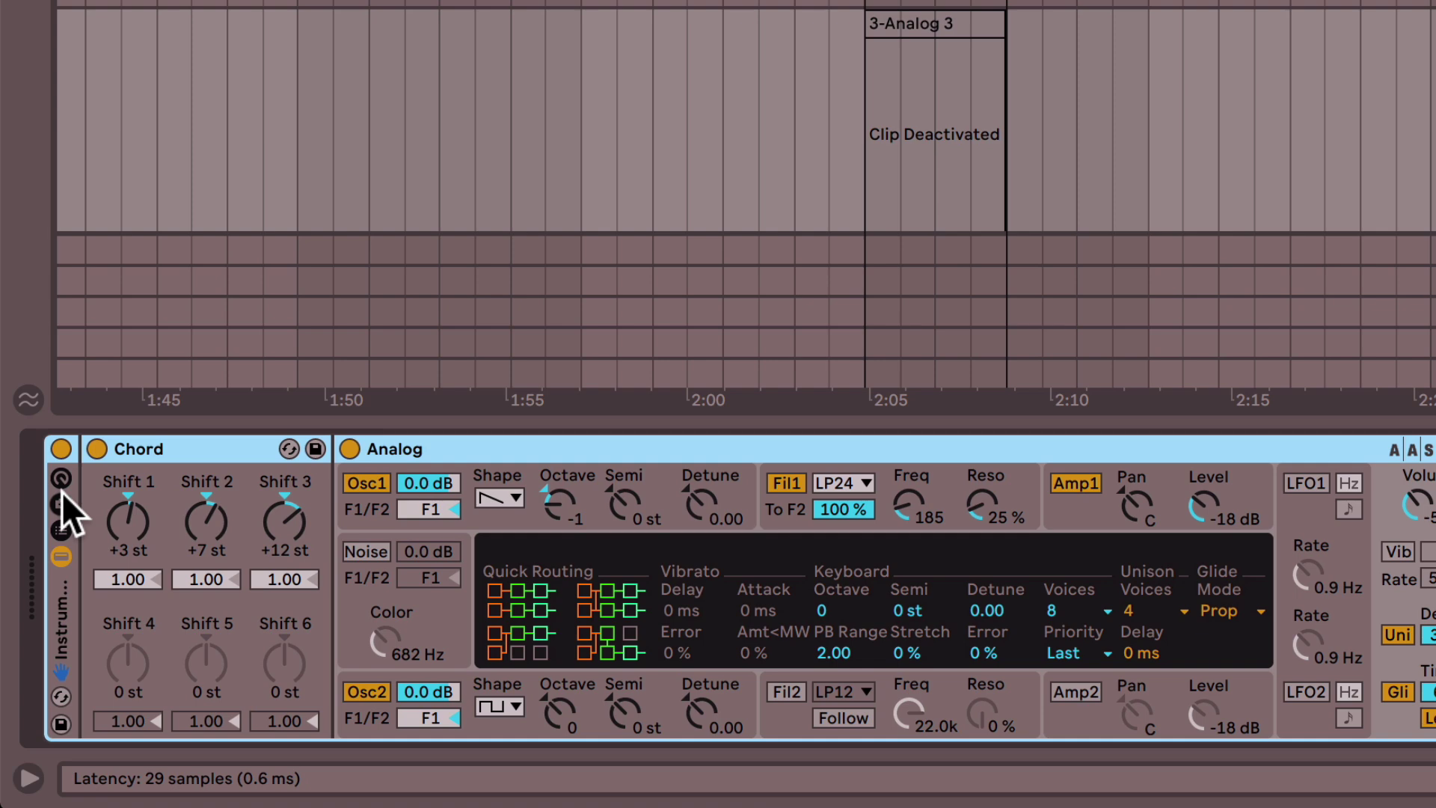
pyautogui.click(62, 478)
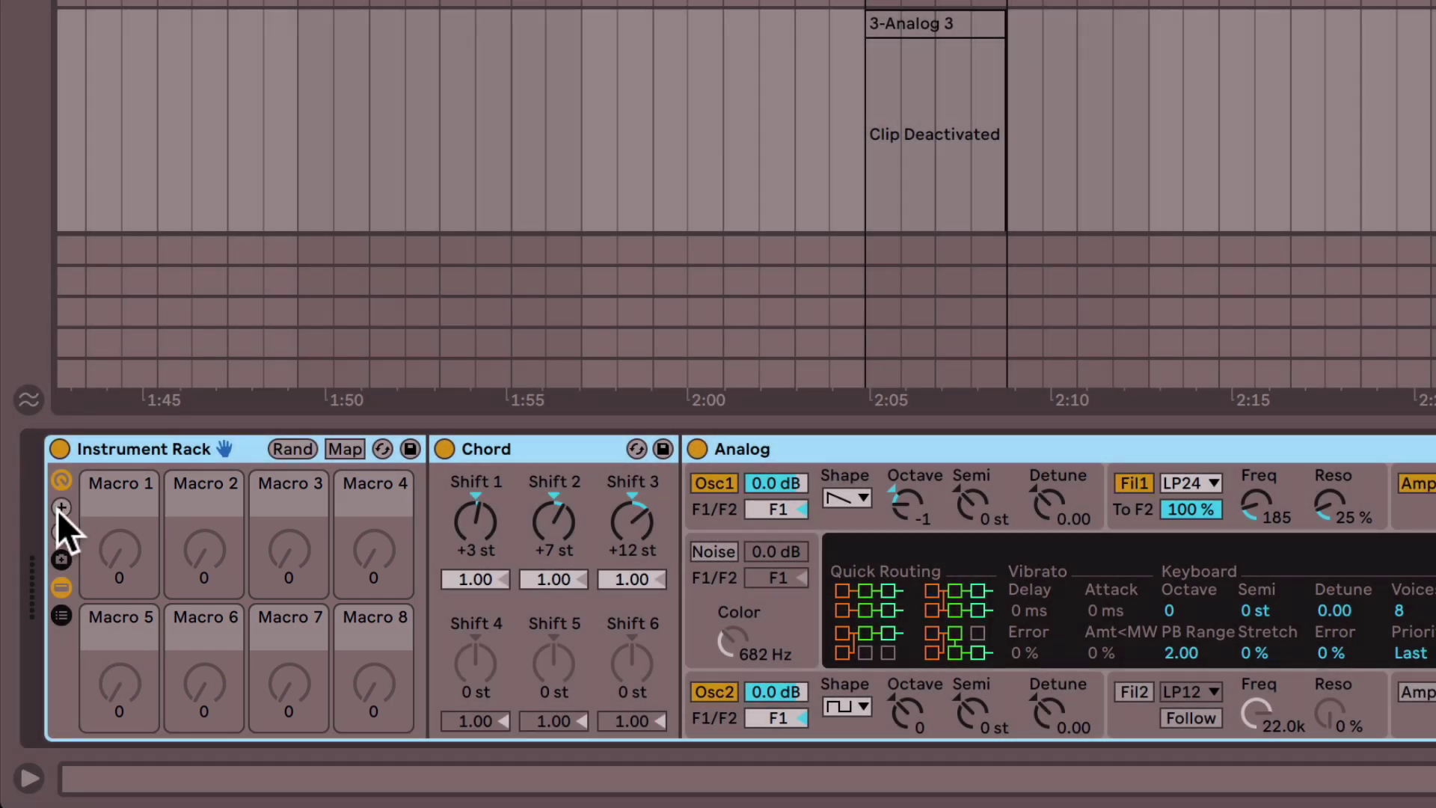
# Step: Add macro knobs until the rack shows sixteen macros
pyautogui.click(58, 510)
pyautogui.click(58, 510)
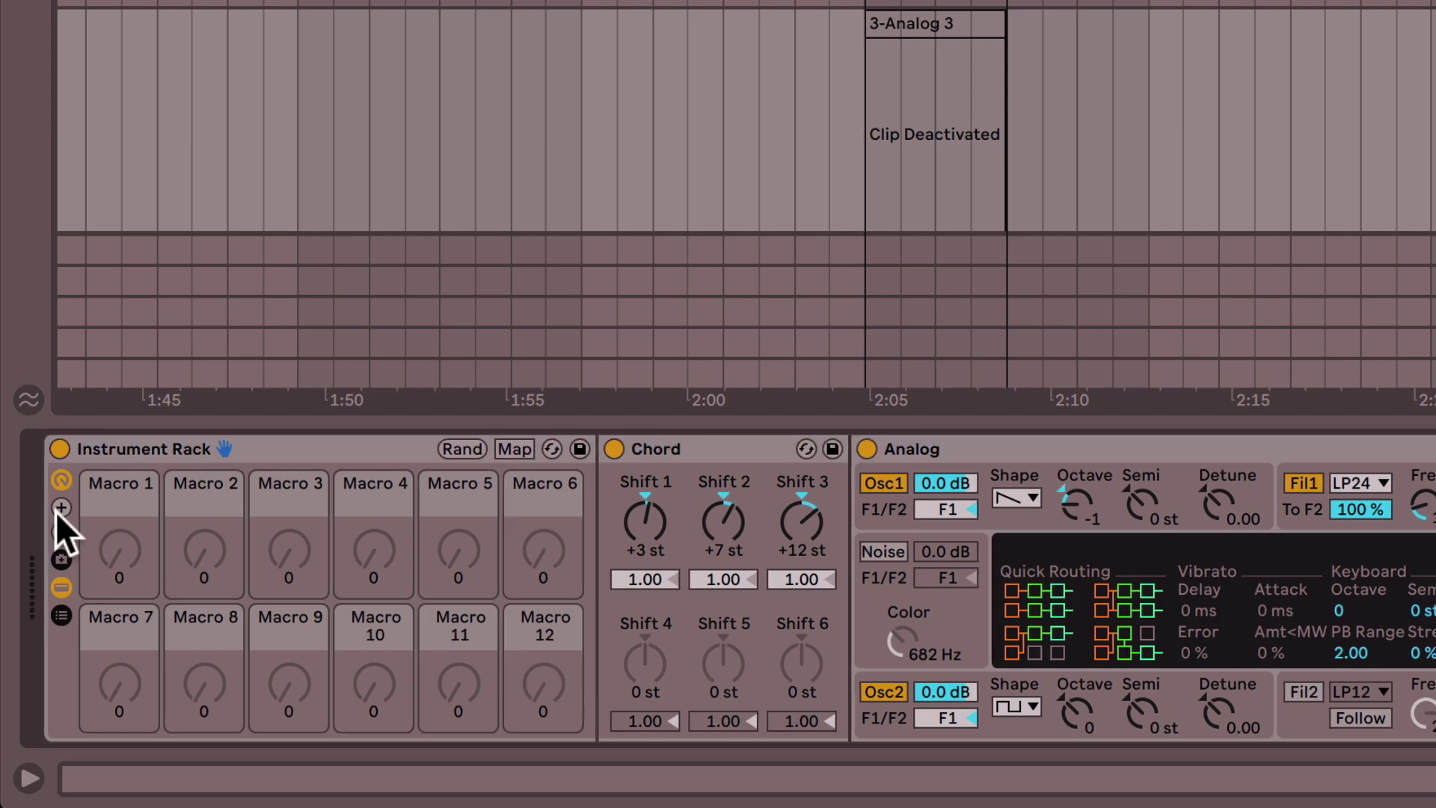
pyautogui.click(58, 510)
pyautogui.click(58, 510)
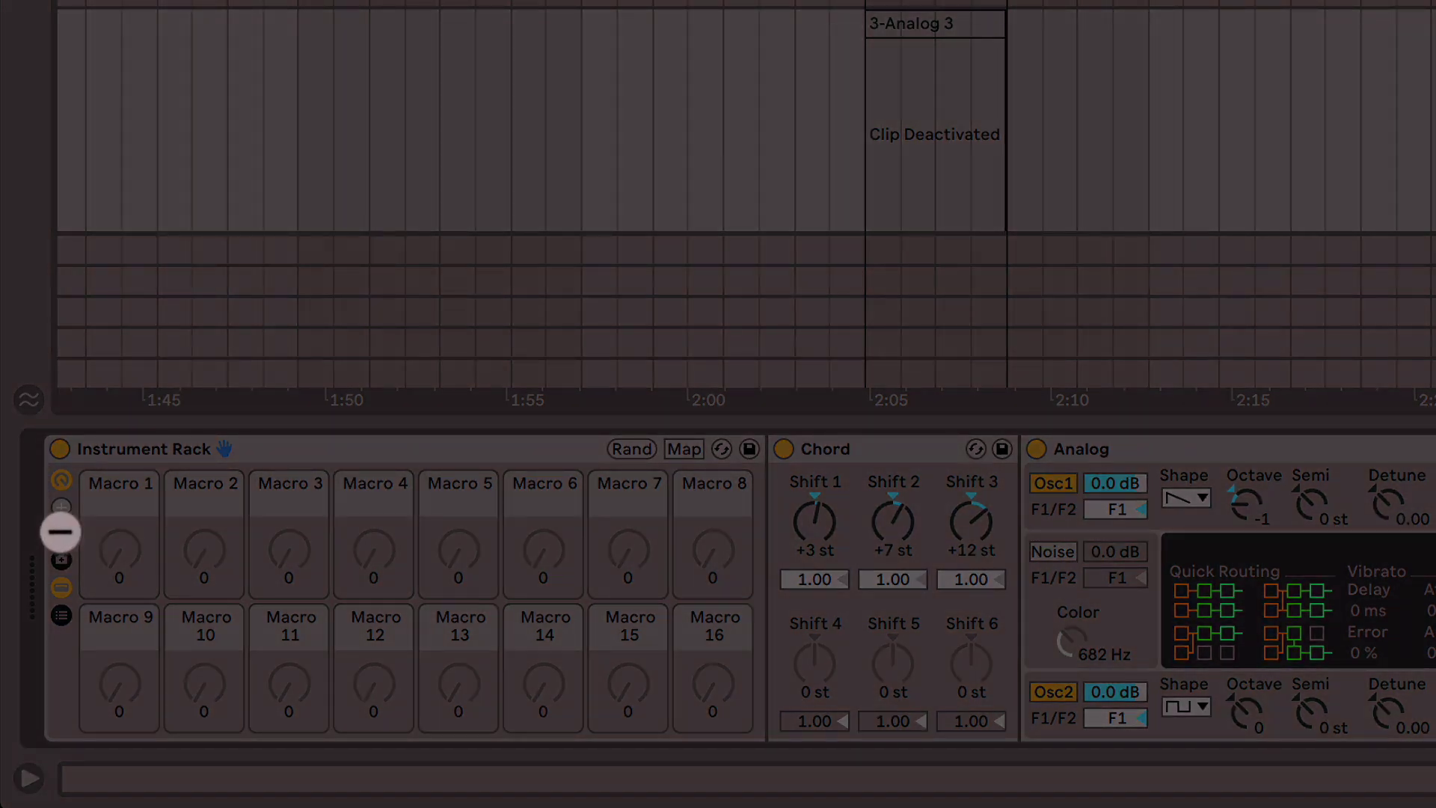
# Step: Remove macro knobs until only Macro 1 and Macro 2 remain
pyautogui.click(60, 532)
pyautogui.click(59, 531)
pyautogui.click(60, 532)
pyautogui.click(60, 532)
pyautogui.click(60, 531)
pyautogui.click(60, 532)
pyautogui.click(60, 531)
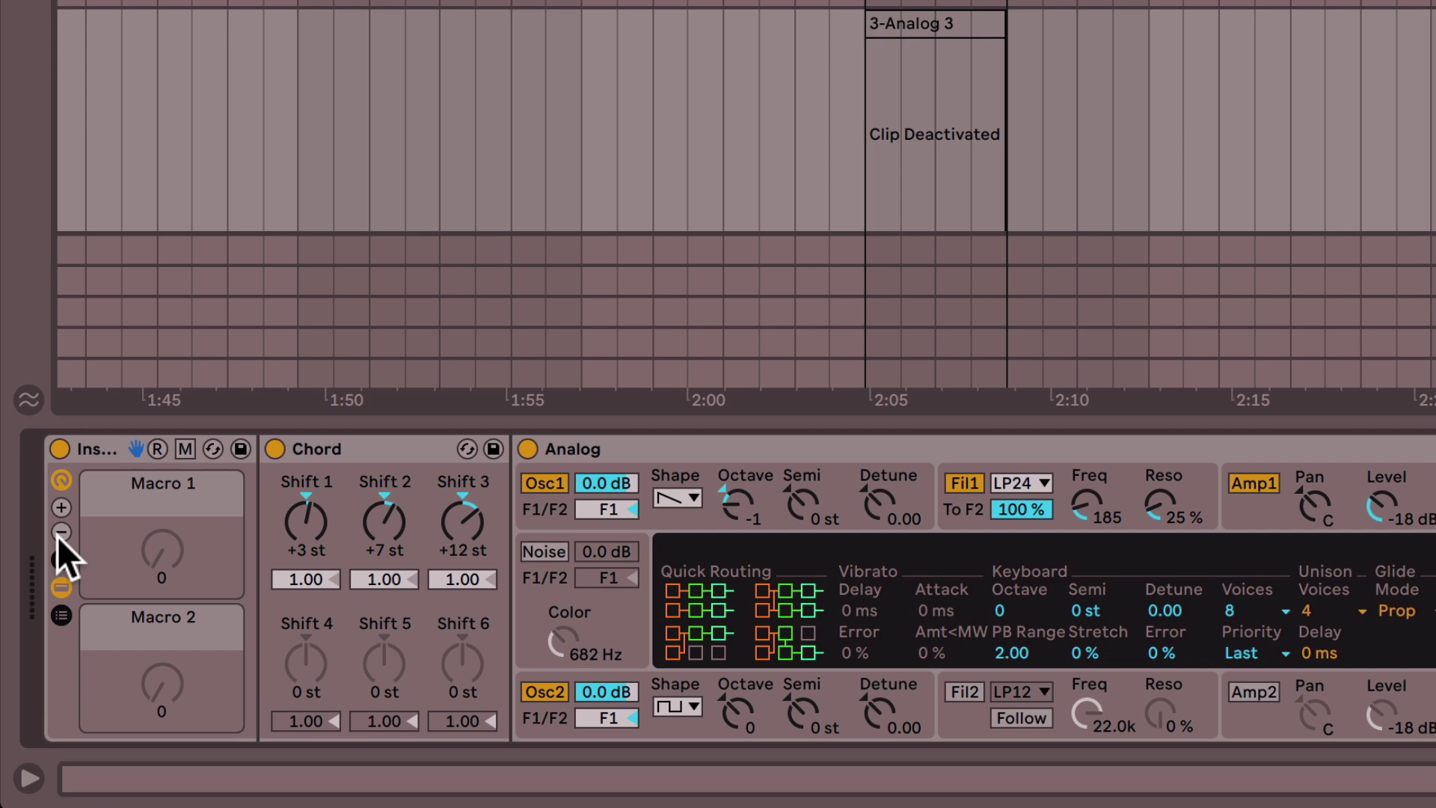
pyautogui.click(60, 532)
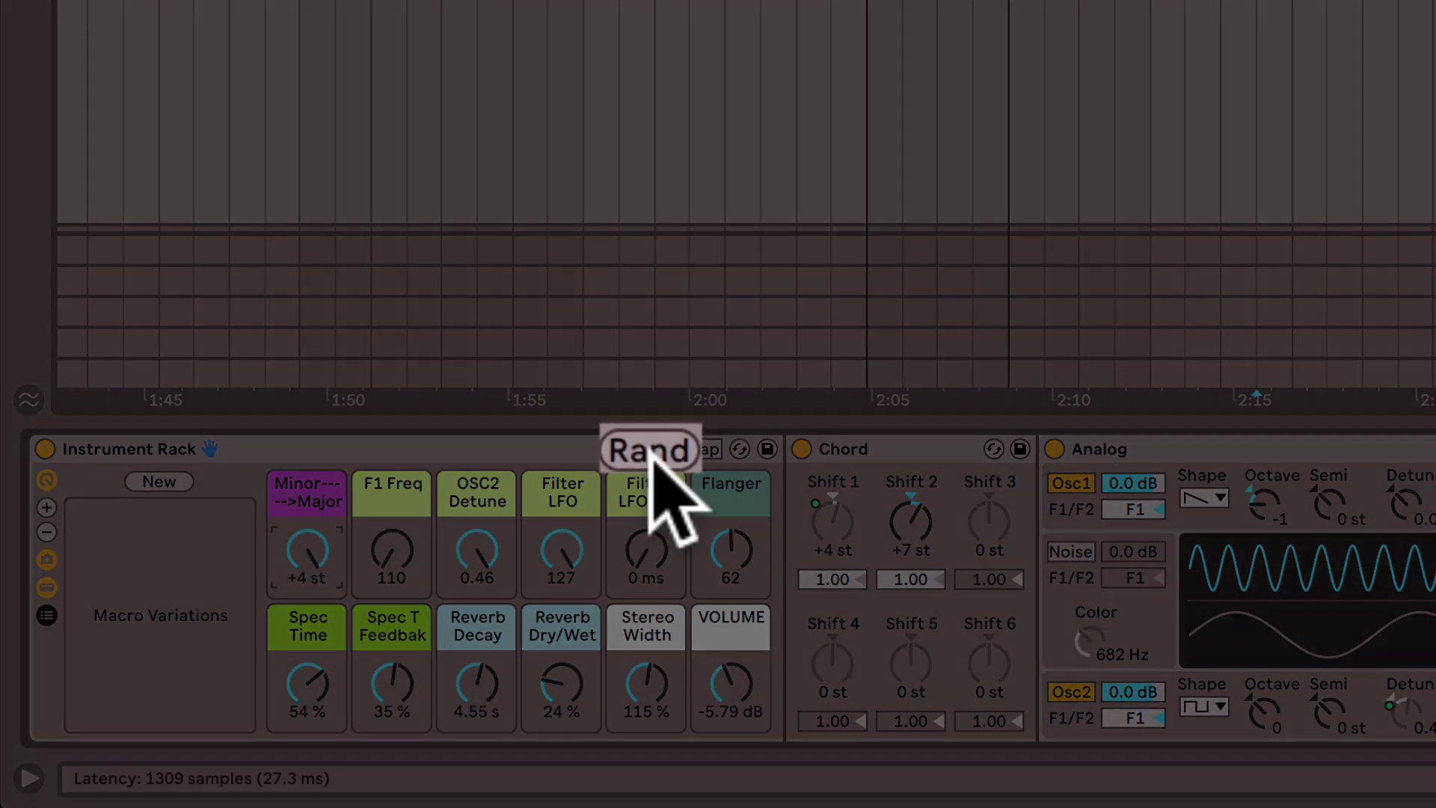
# Step: Randomize the macros repeatedly, ending at Minor-->Major +3 st, F1 Freq 283, Reverb Decay 41.2 s
pyautogui.click(652, 453)
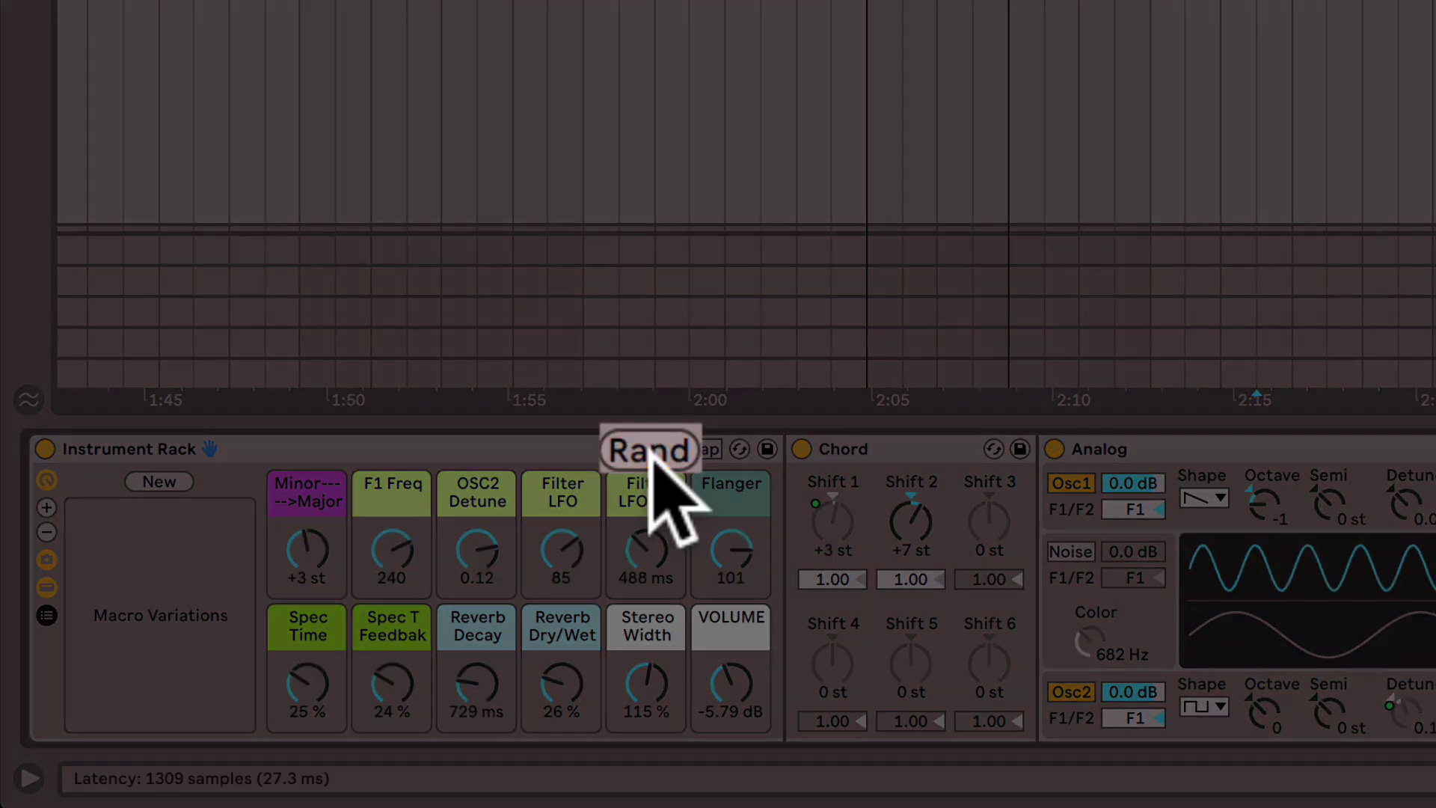
pyautogui.click(649, 450)
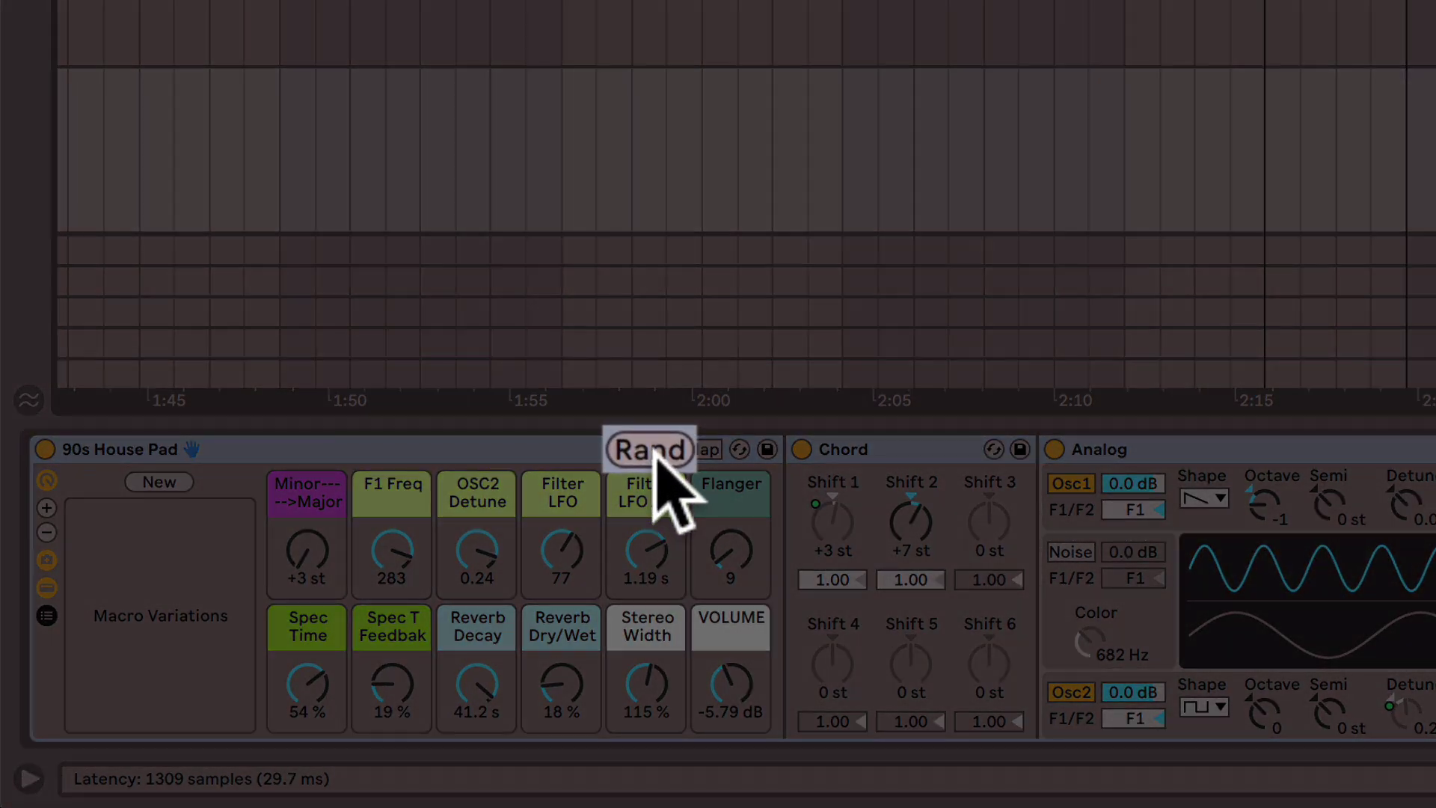
pyautogui.click(650, 450)
pyautogui.click(650, 450)
pyautogui.click(650, 450)
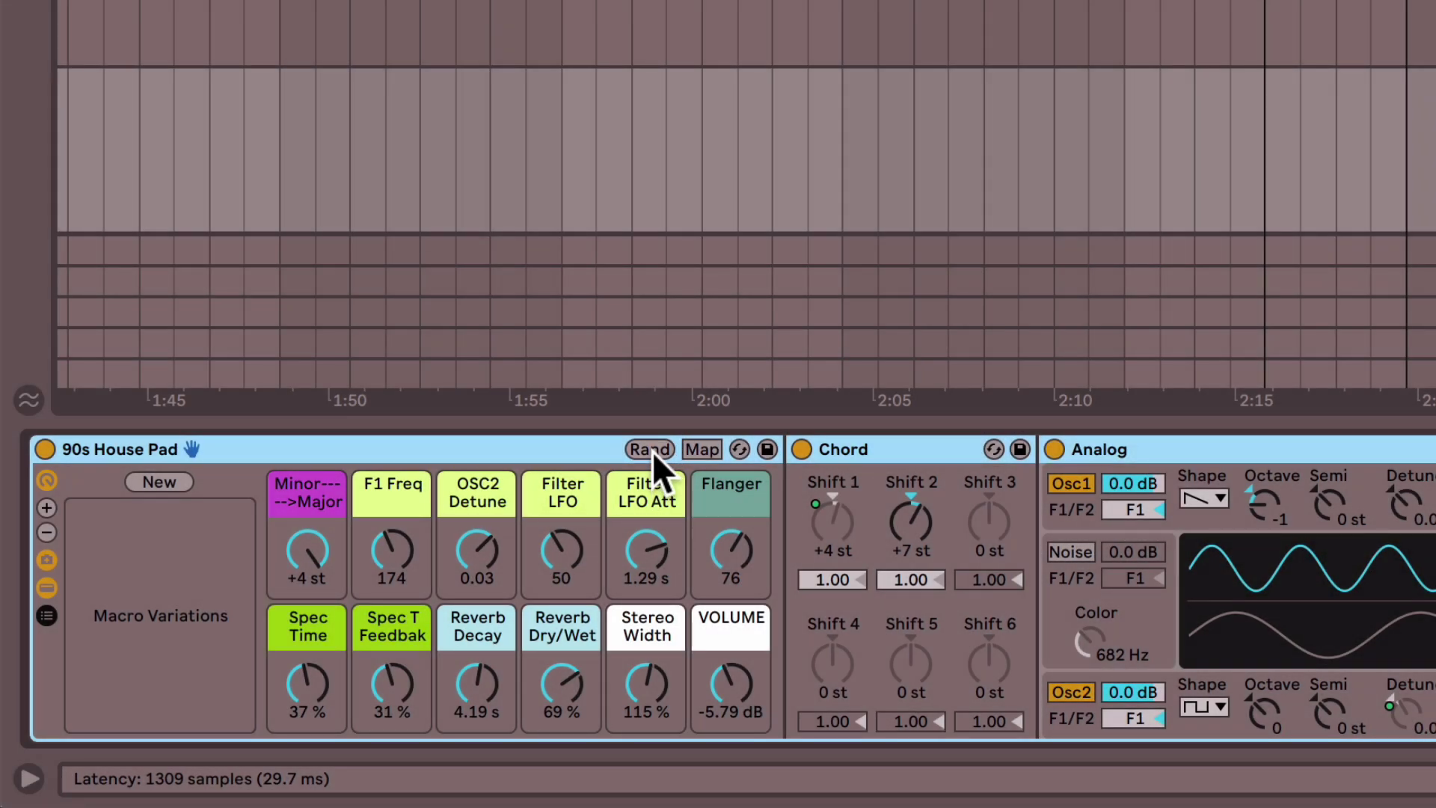
pyautogui.click(652, 451)
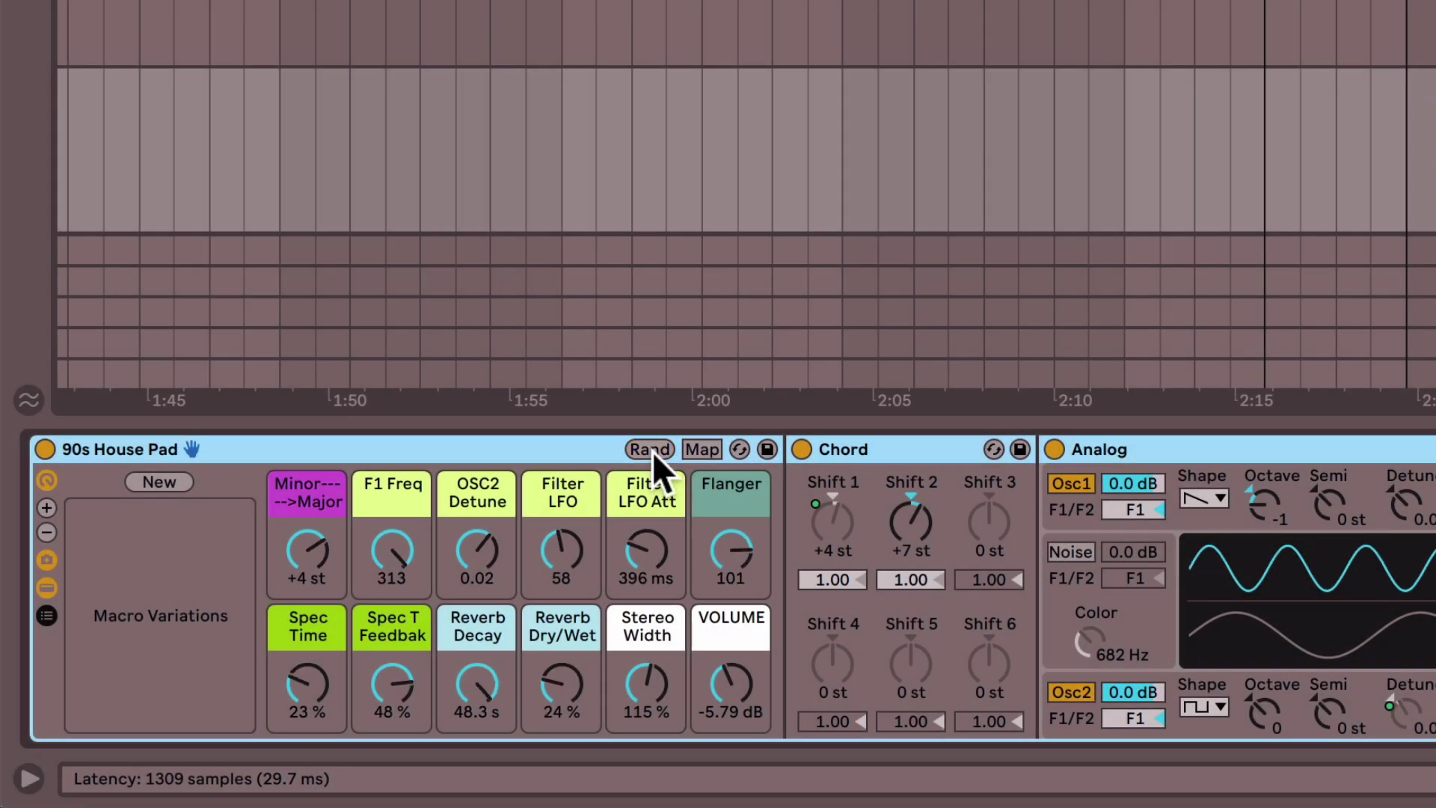
pyautogui.click(652, 451)
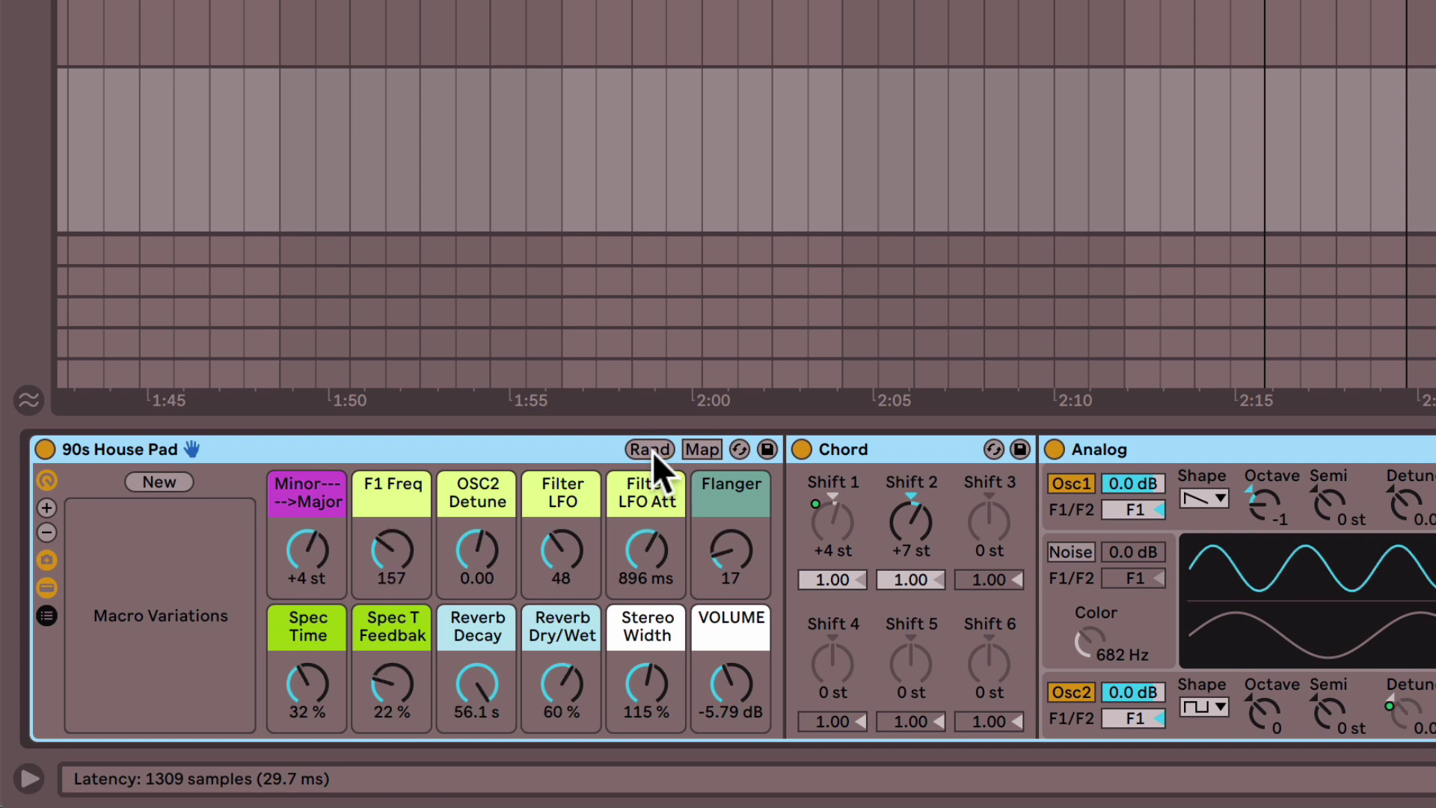
pyautogui.click(652, 451)
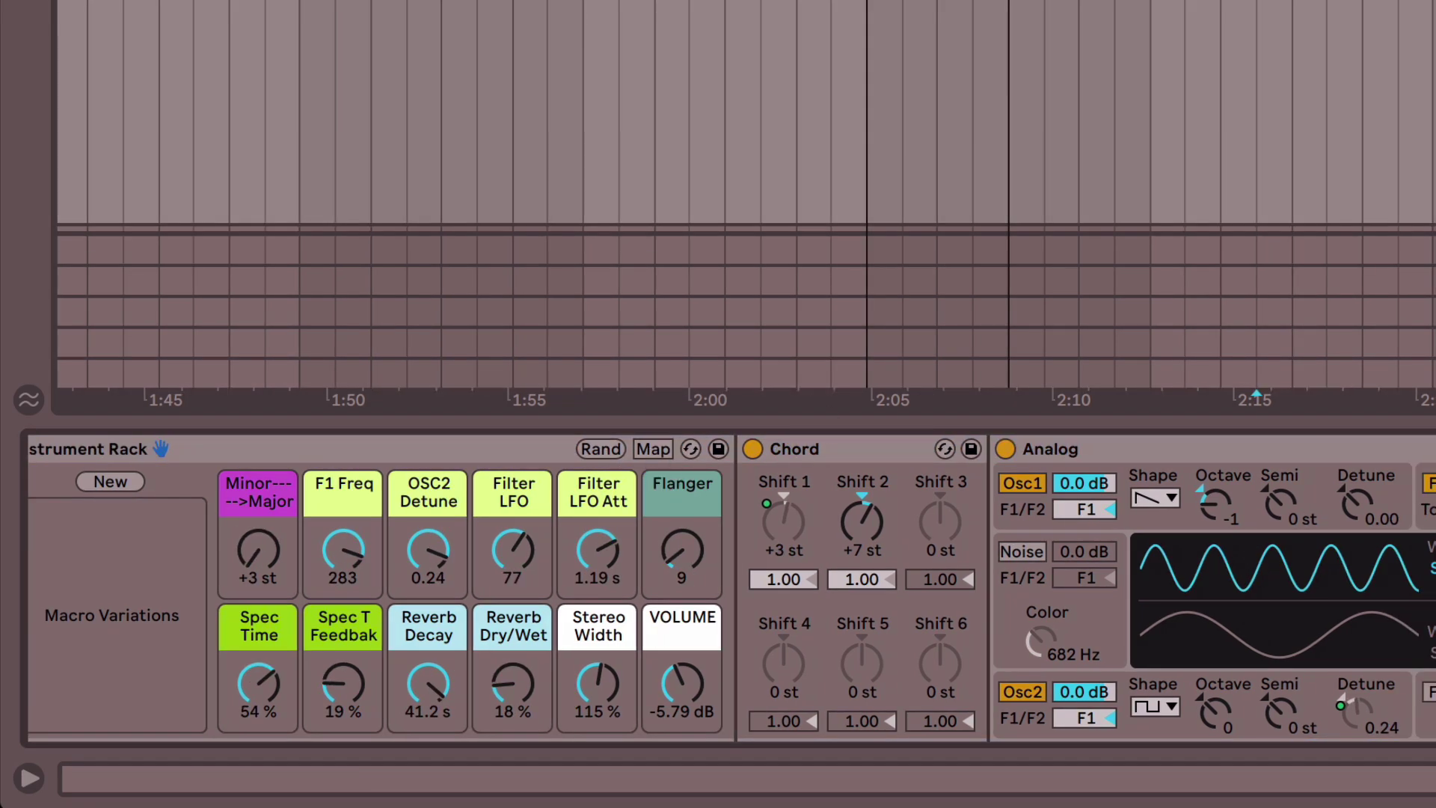
# Step: Keep randomizing macros while playing notes, reaching F1 Freq 115 and Reverb Decay 469 ms
pyautogui.hscroll(-2, 1195, 613)
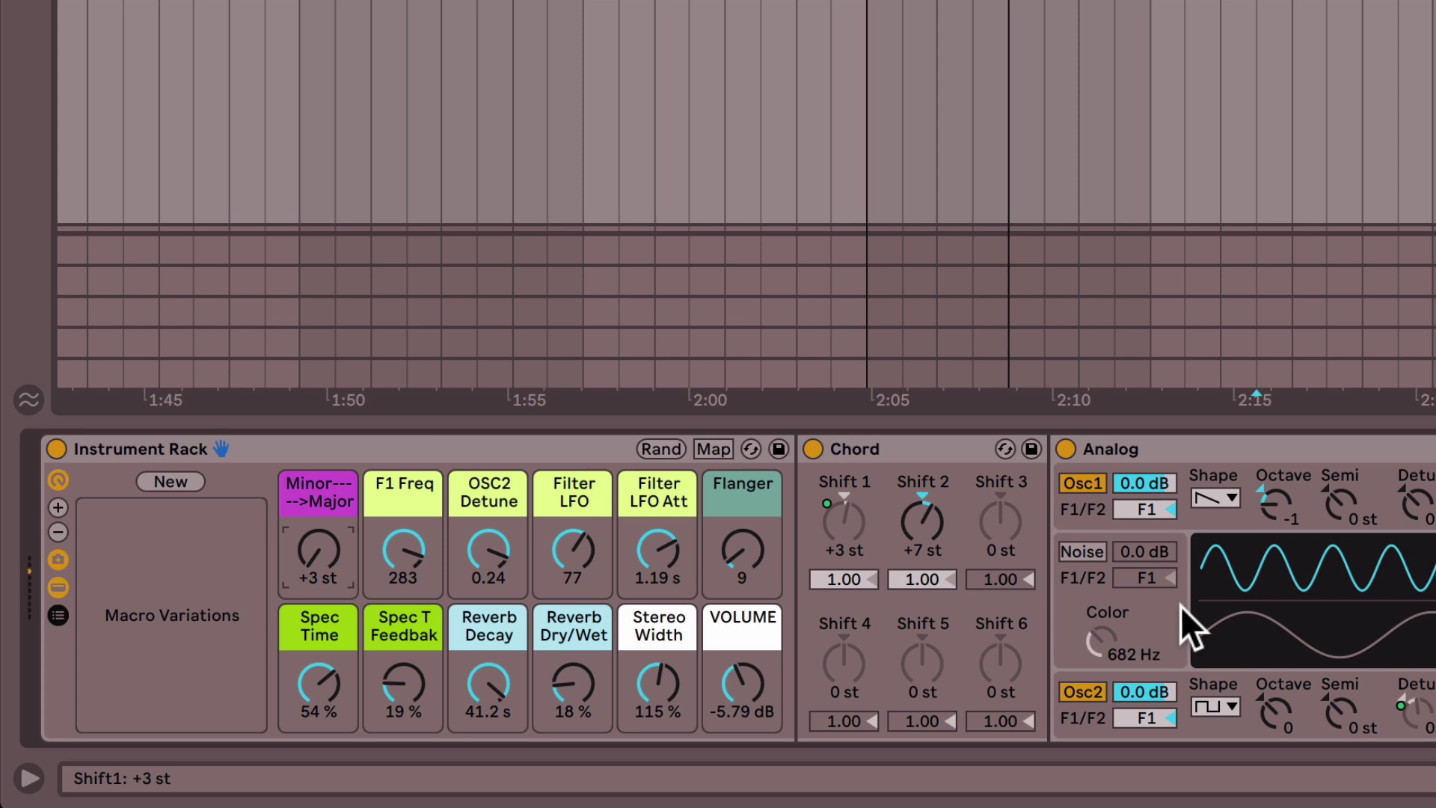
pyautogui.click(670, 452)
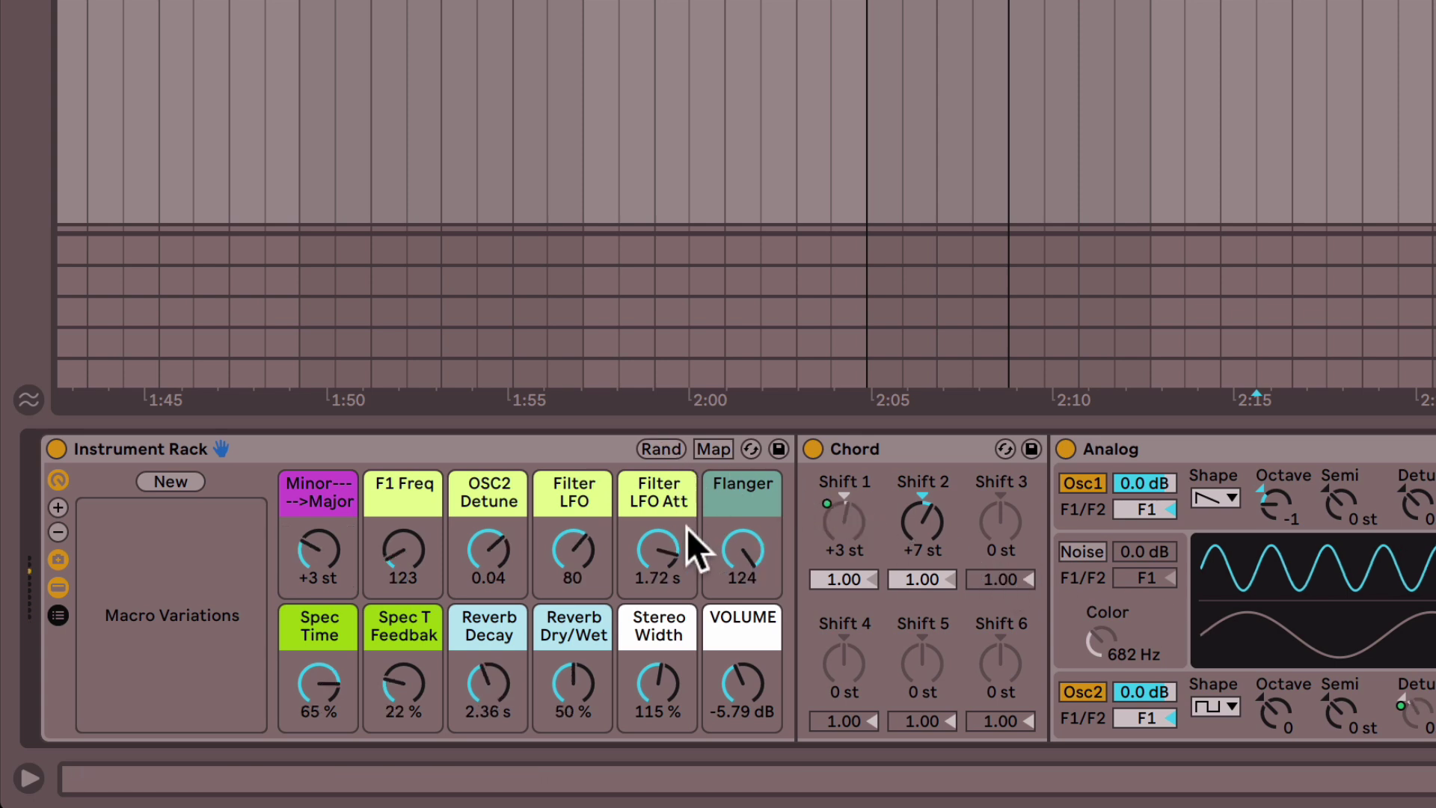
pyautogui.click(669, 451)
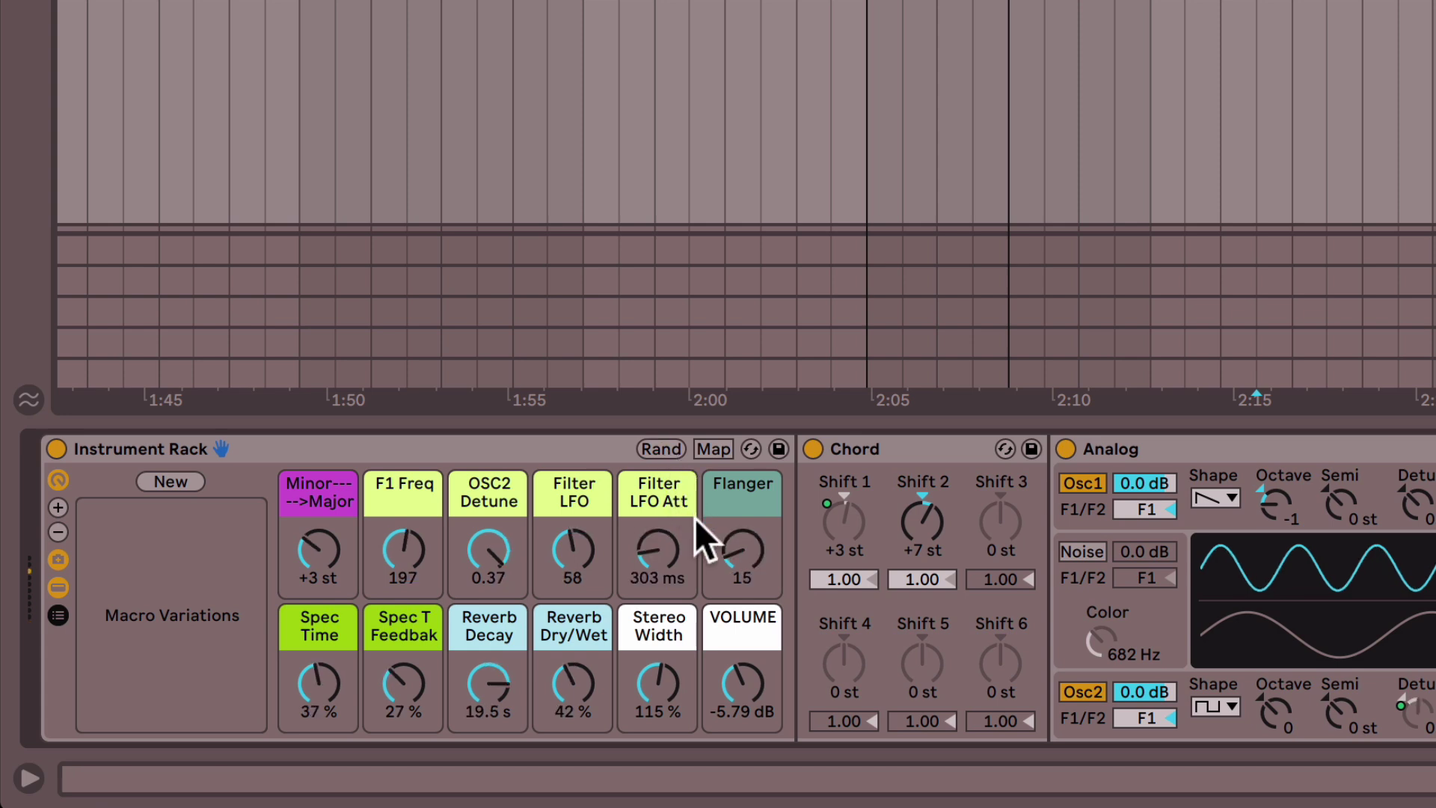
pyautogui.press('x')
pyautogui.click(666, 451)
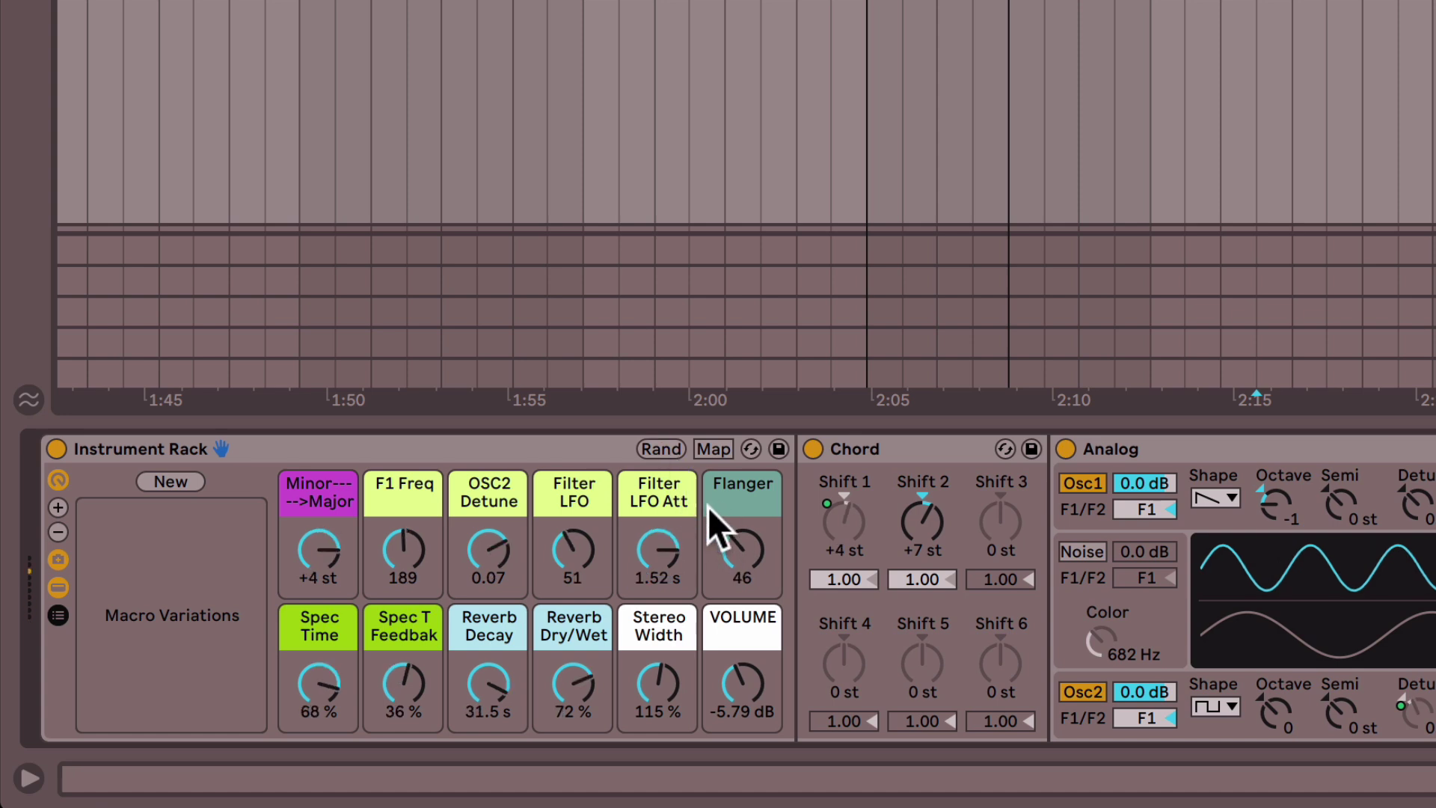
pyautogui.click(664, 450)
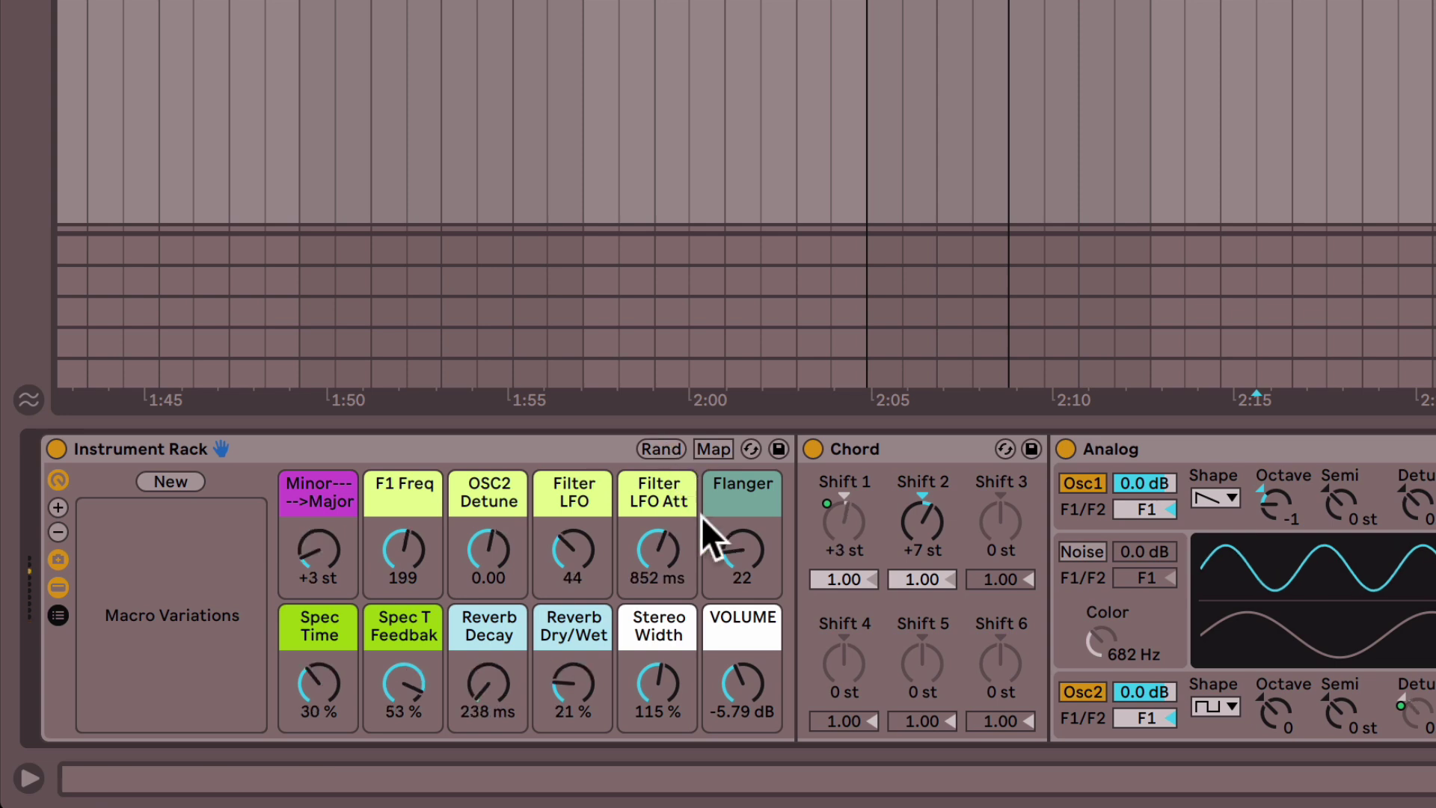
pyautogui.click(664, 450)
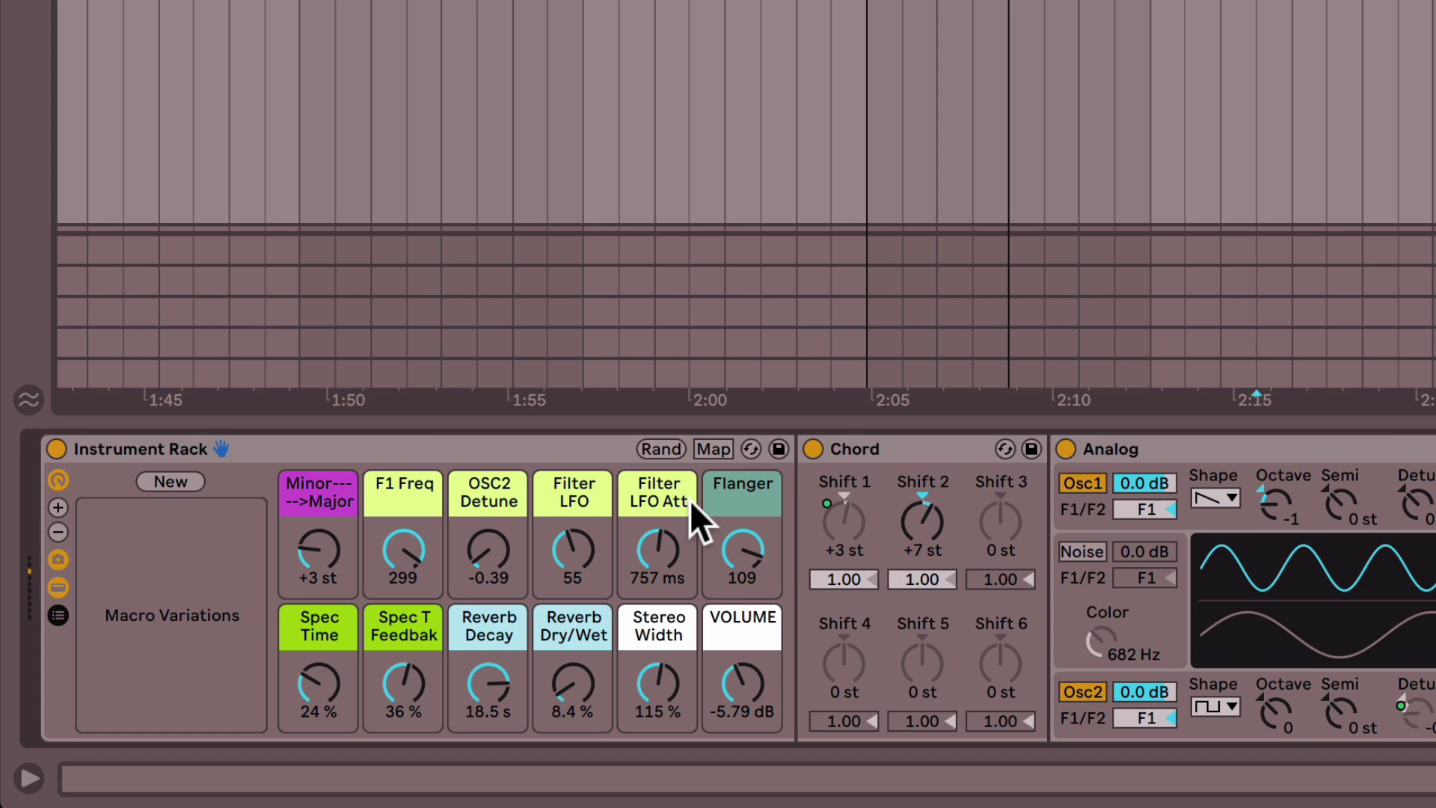
pyautogui.click(664, 450)
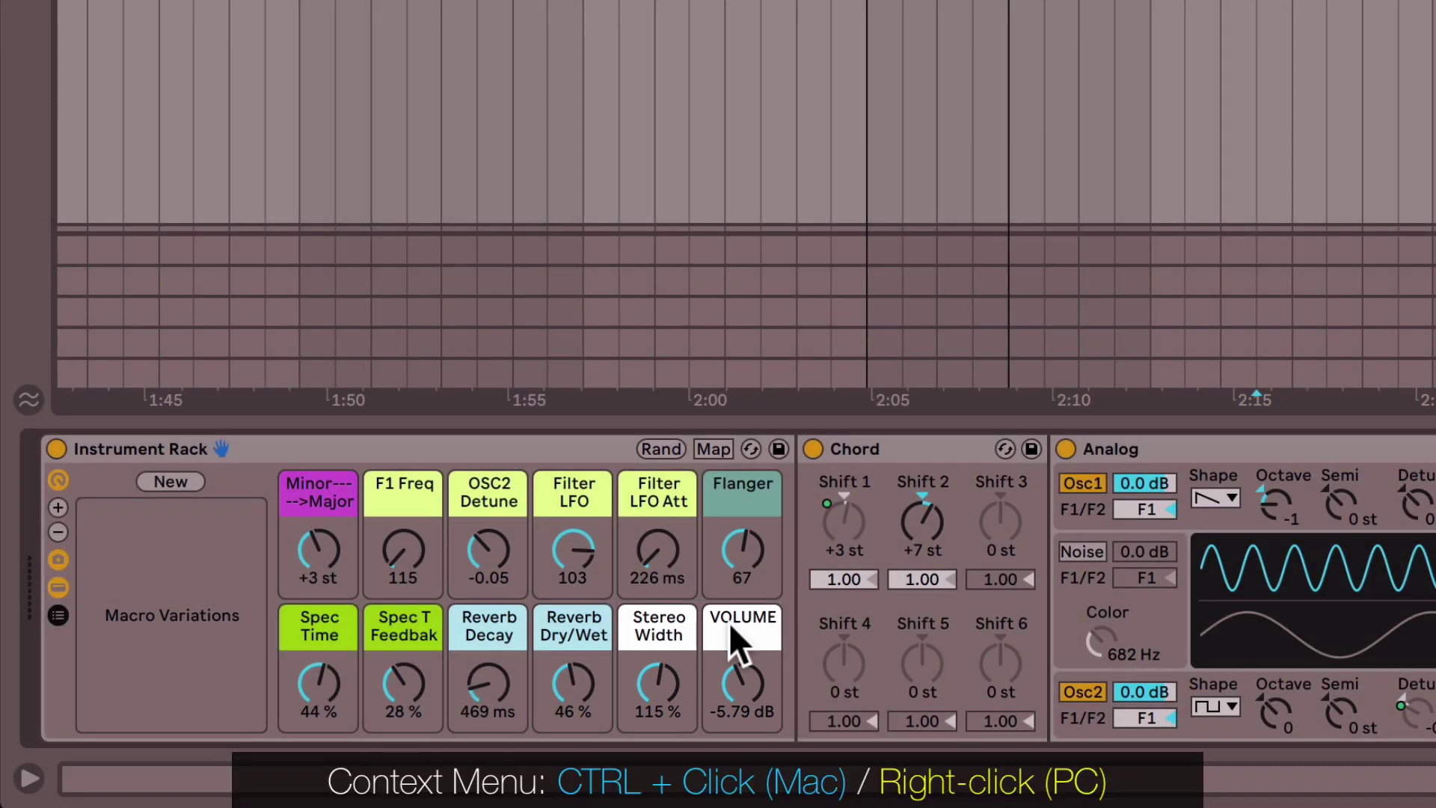
pyautogui.rightClick(730, 628)
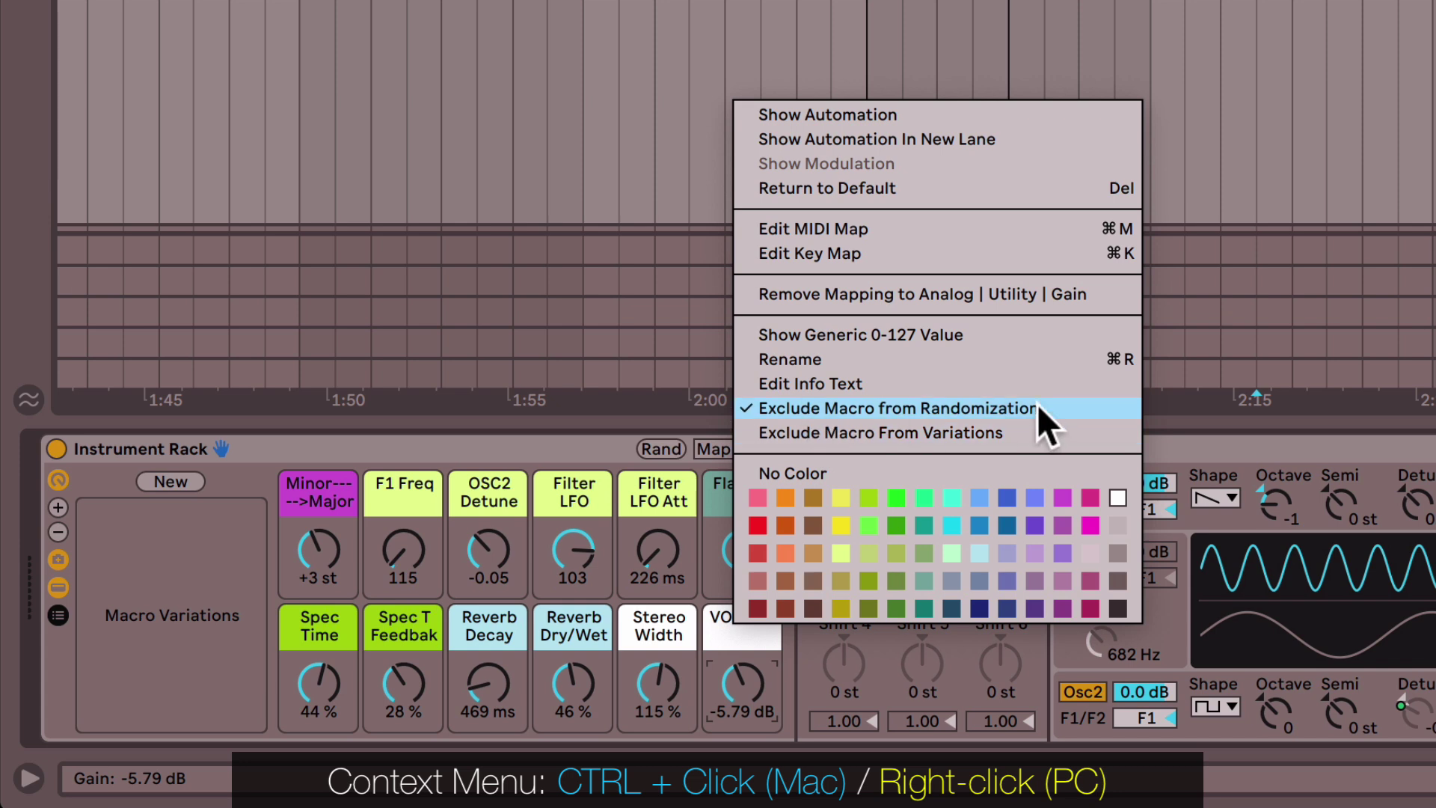
pyautogui.click(752, 641)
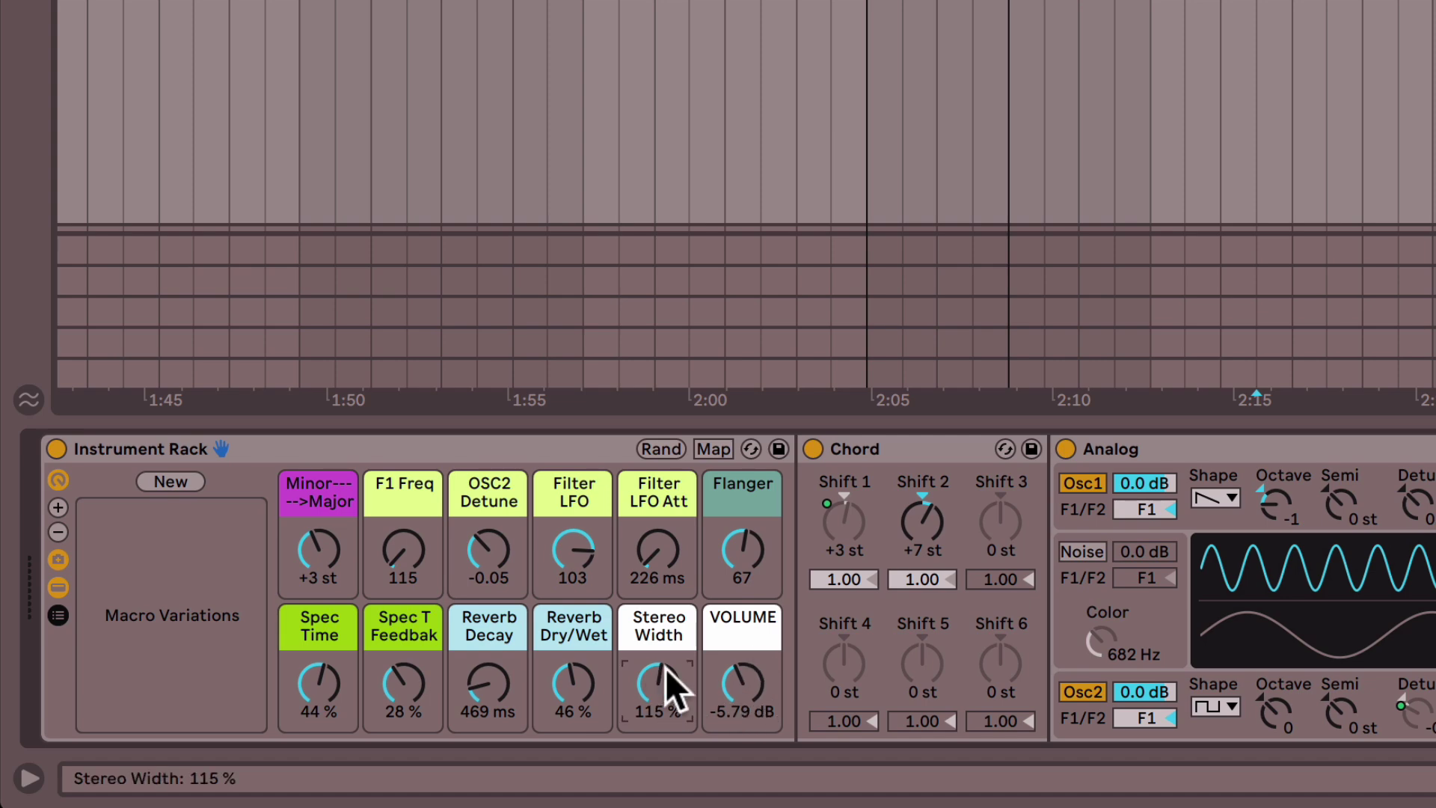
# Step: Select the Utility device, then return to the Instrument Rack's twelve macros
pyautogui.hscroll(15, 704, 655)
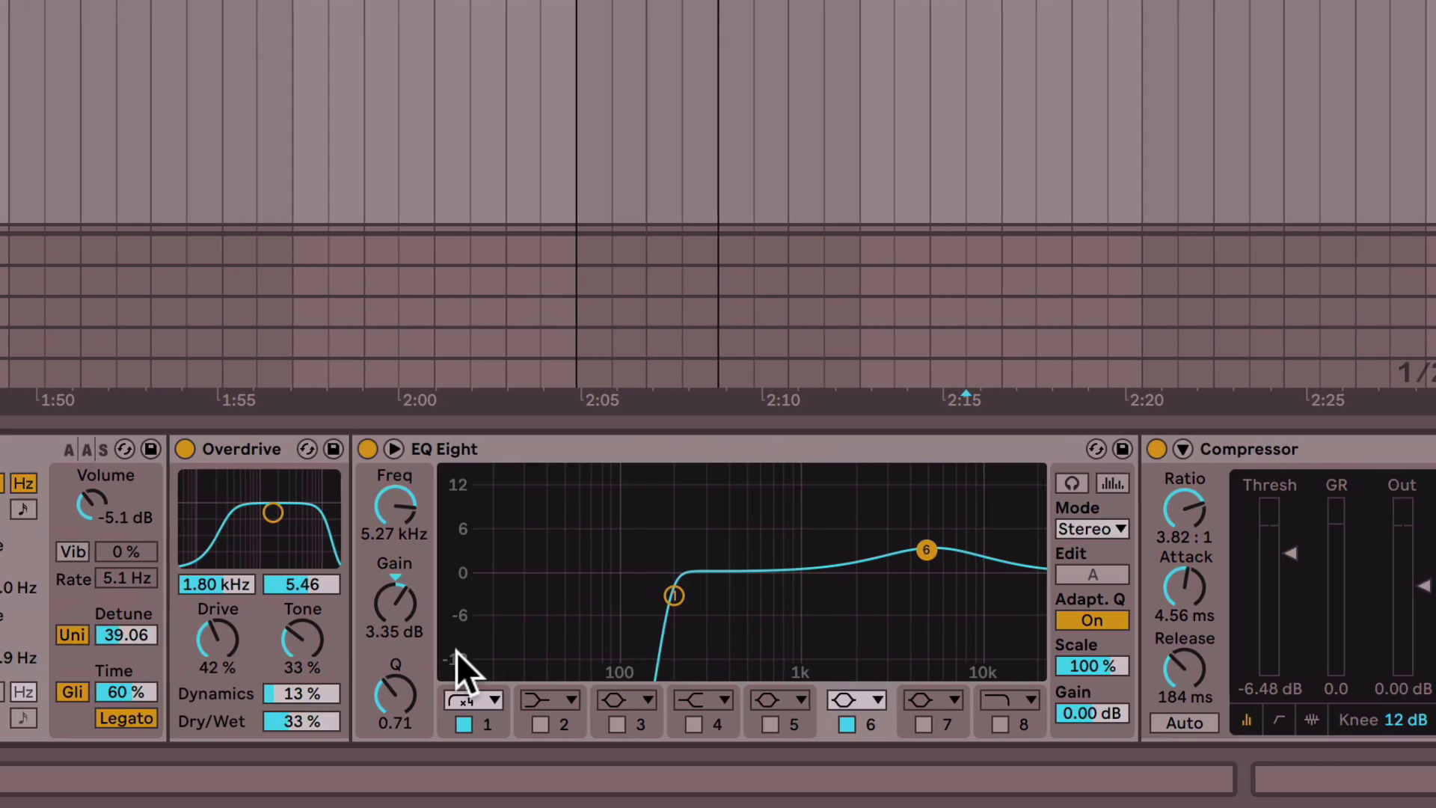
pyautogui.hscroll(10, 320, 653)
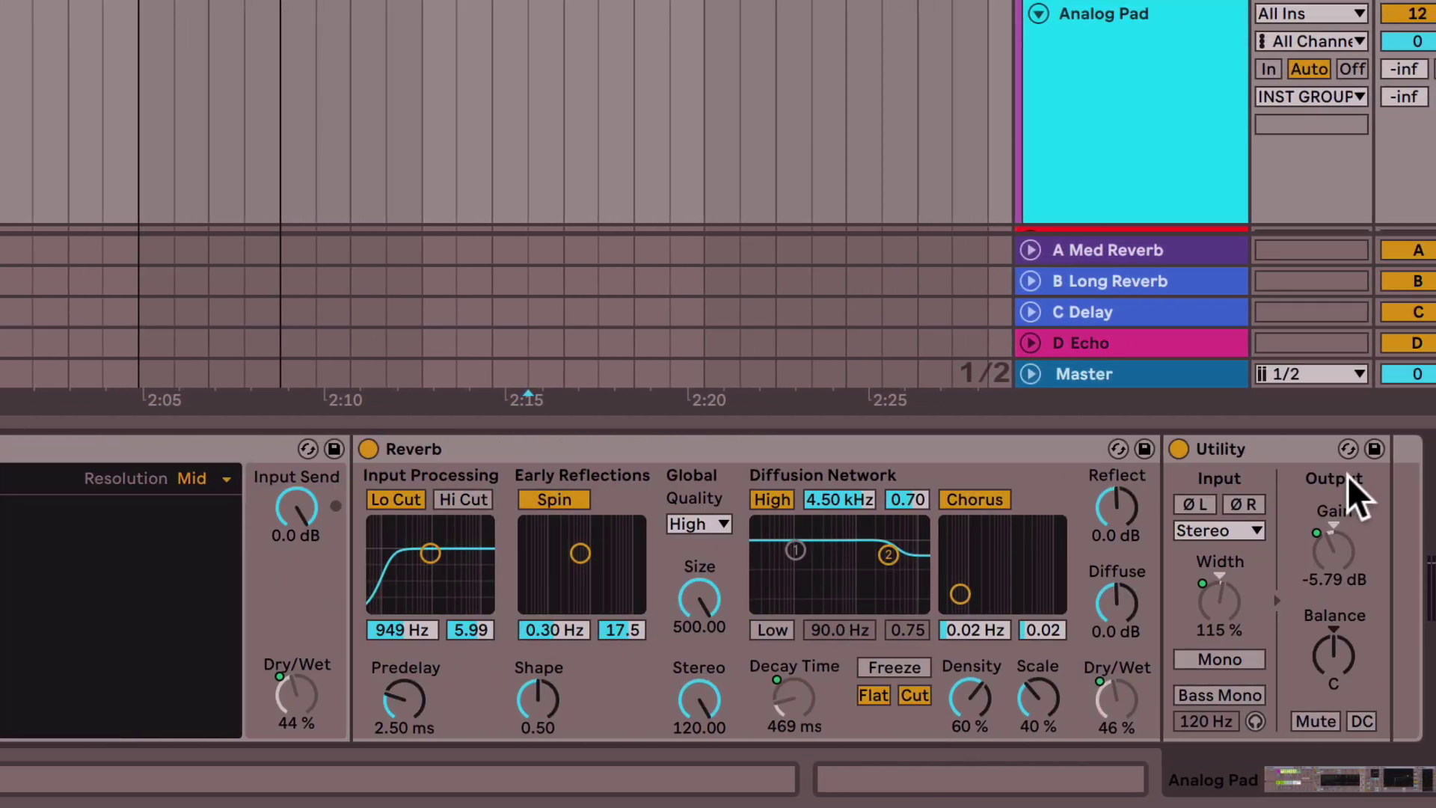
pyautogui.click(1297, 446)
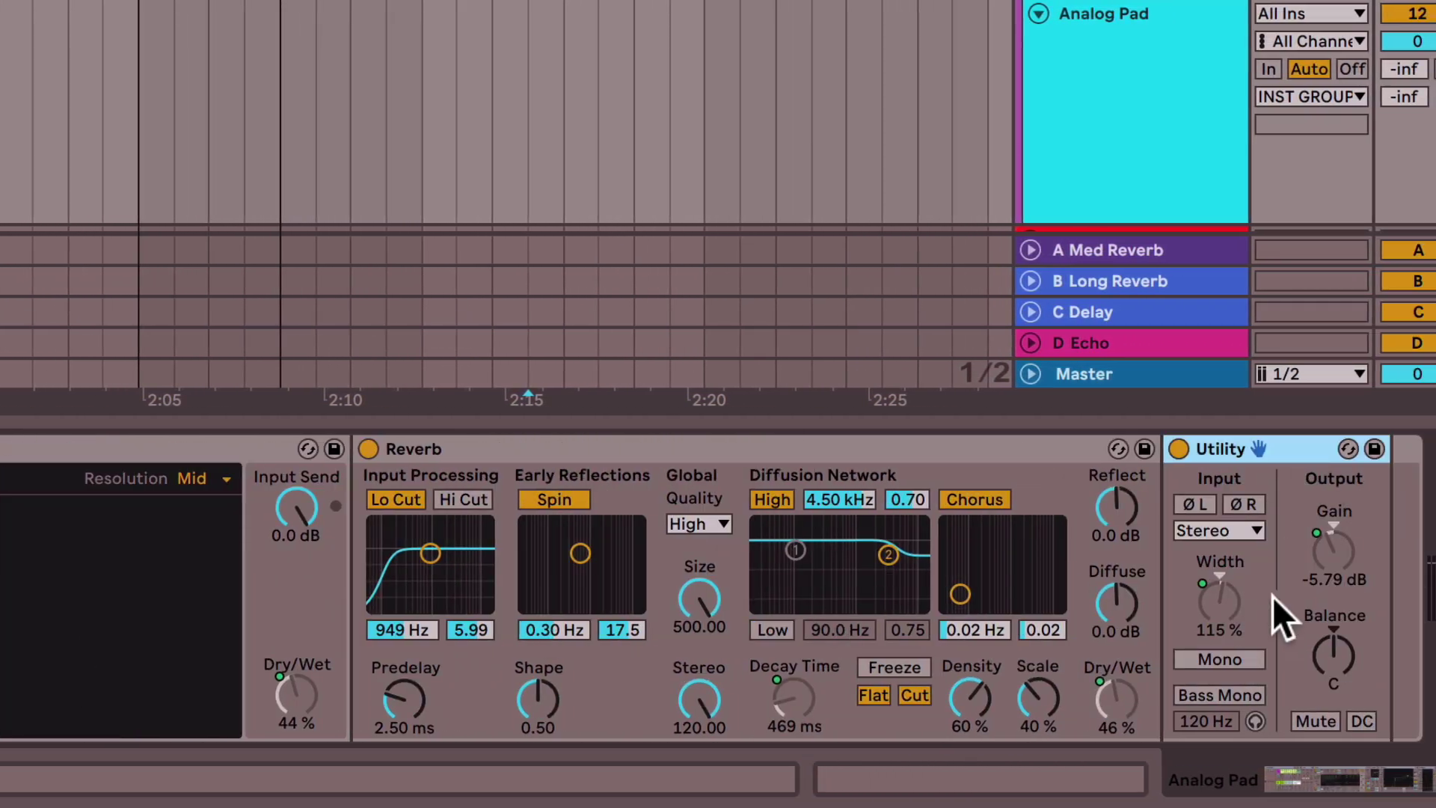
pyautogui.hscroll(-20, 1272, 595)
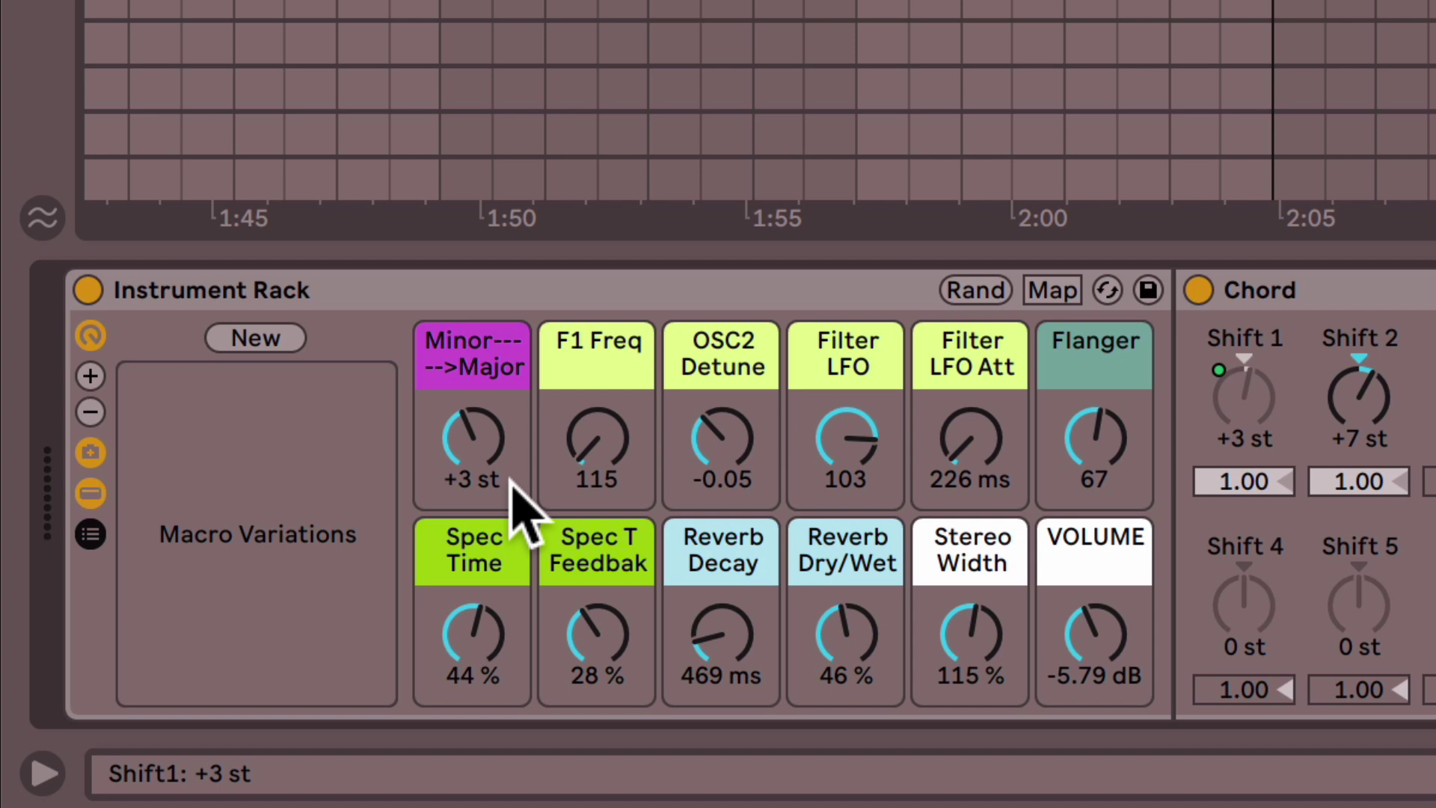
# Step: Store a macro variation named 'Wobbly', then re-randomize the macros to F1 Freq 291
pyautogui.click(256, 340)
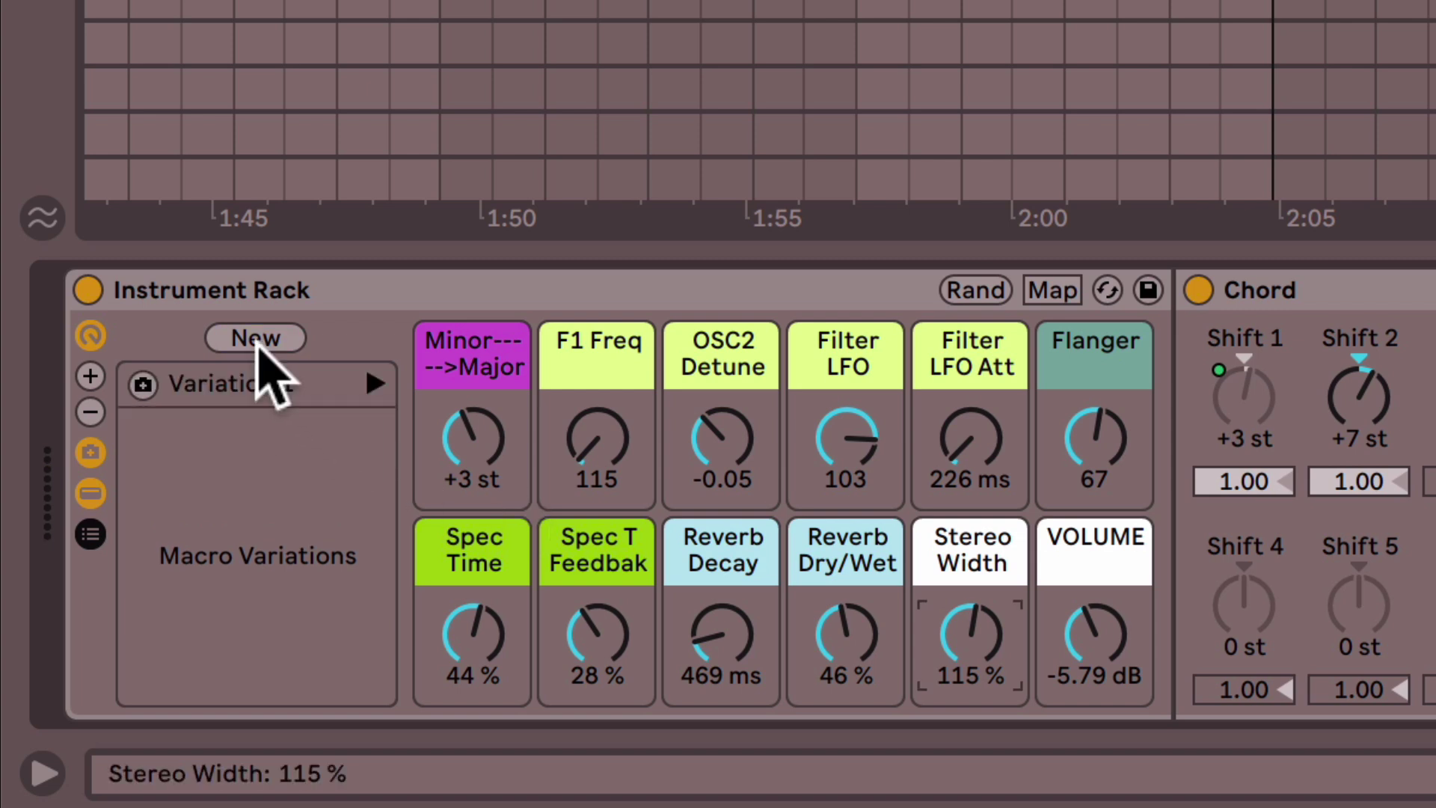
pyautogui.click(236, 380)
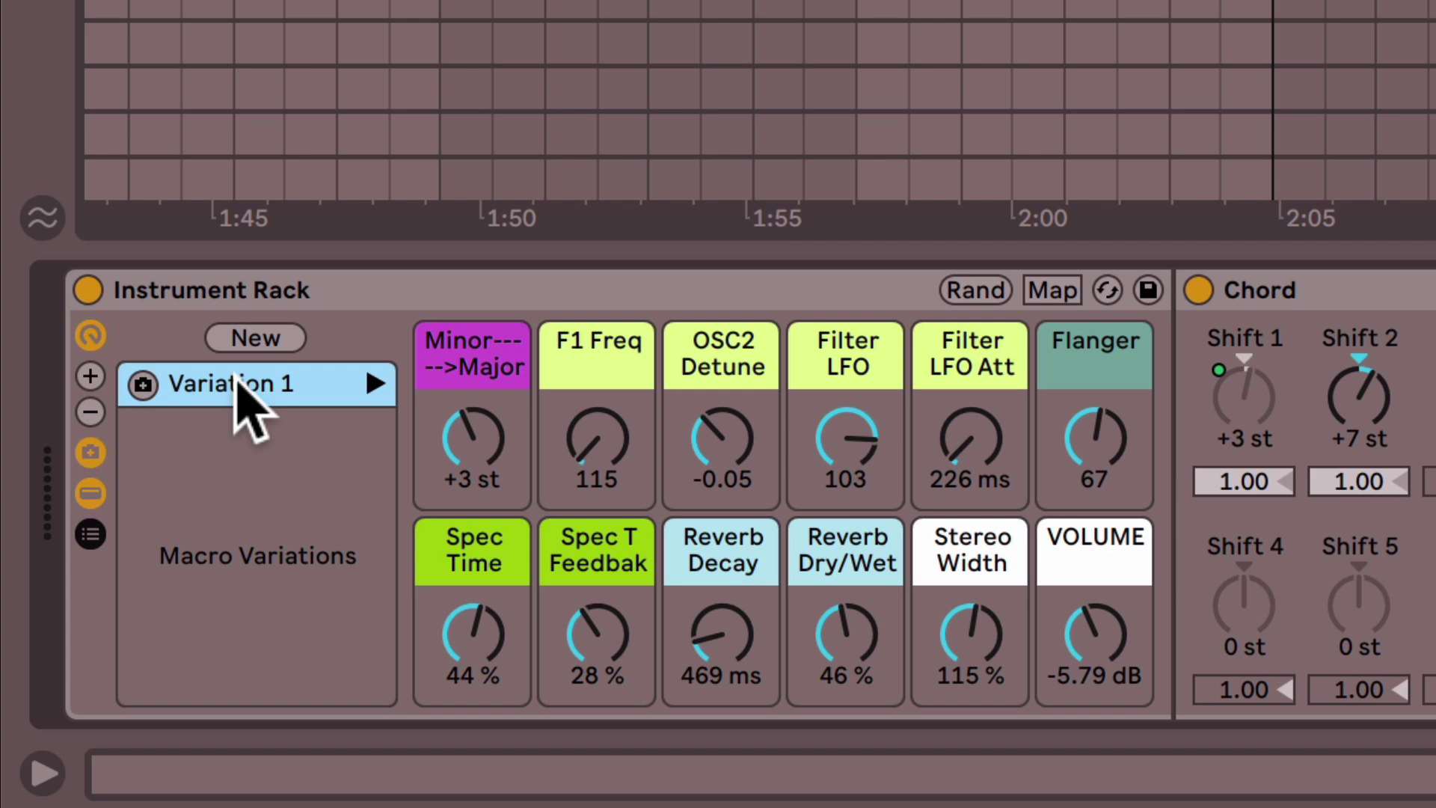
pyautogui.rightClick(237, 380)
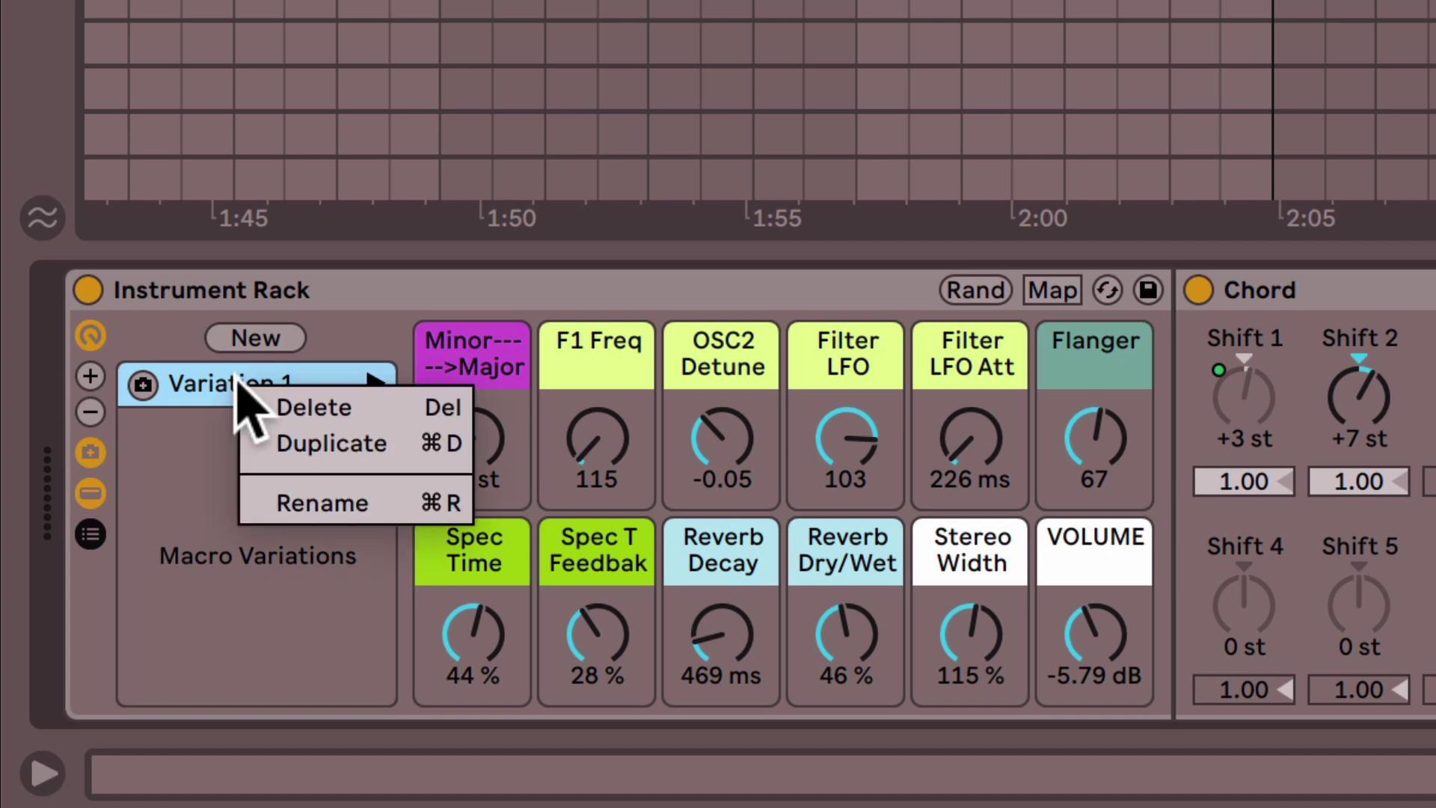
pyautogui.click(305, 501)
pyautogui.write('W')
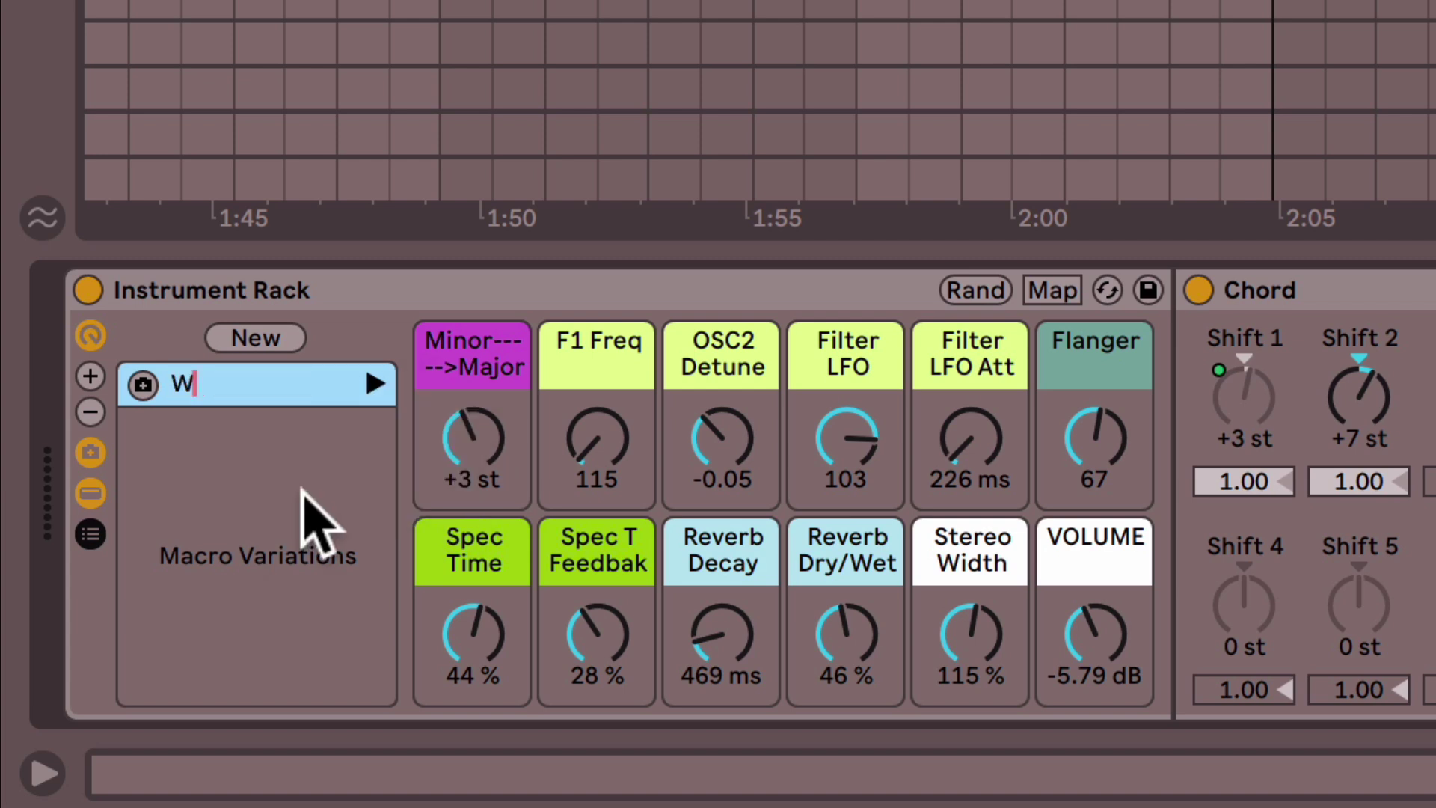
pyautogui.write('obbly')
pyautogui.press('Return')
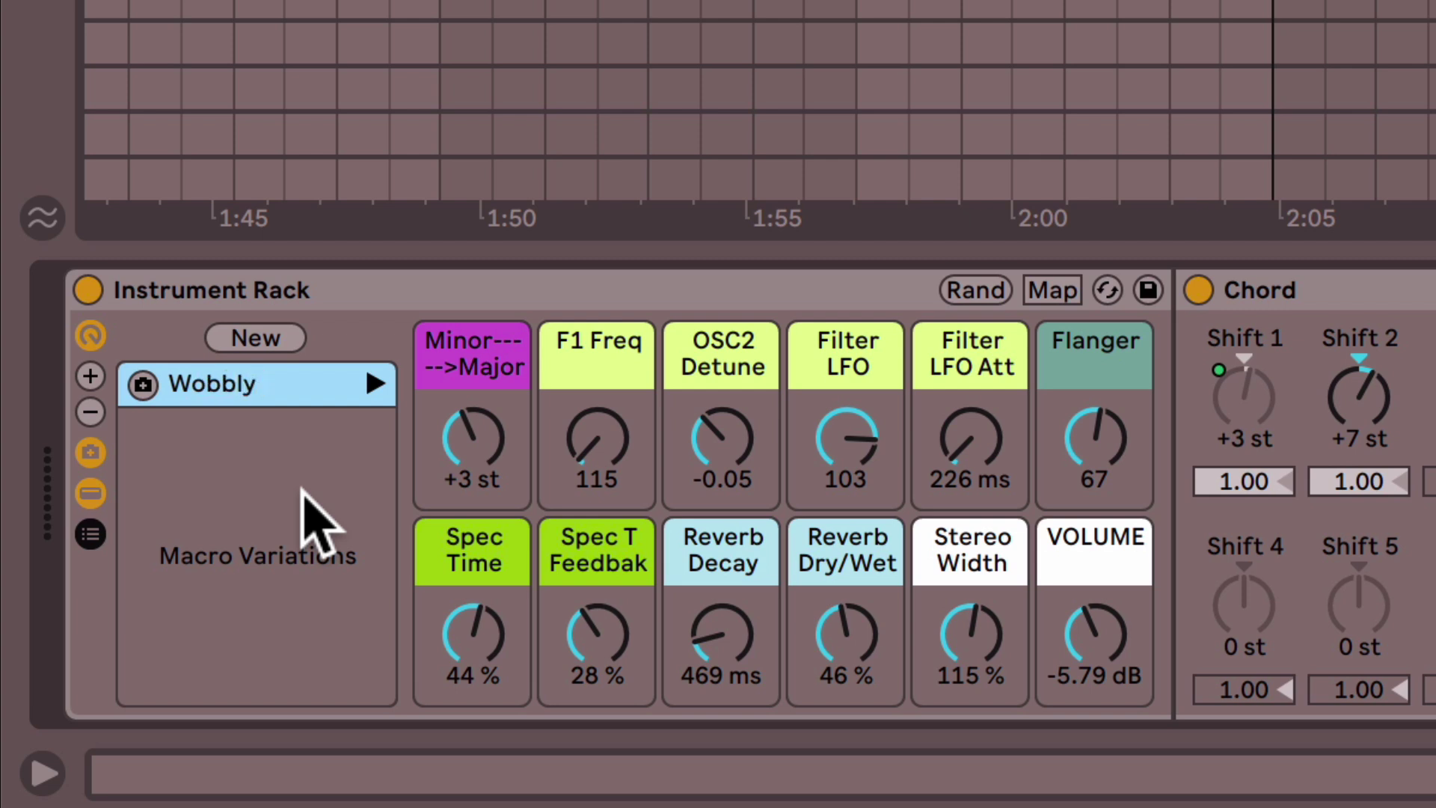
pyautogui.click(976, 291)
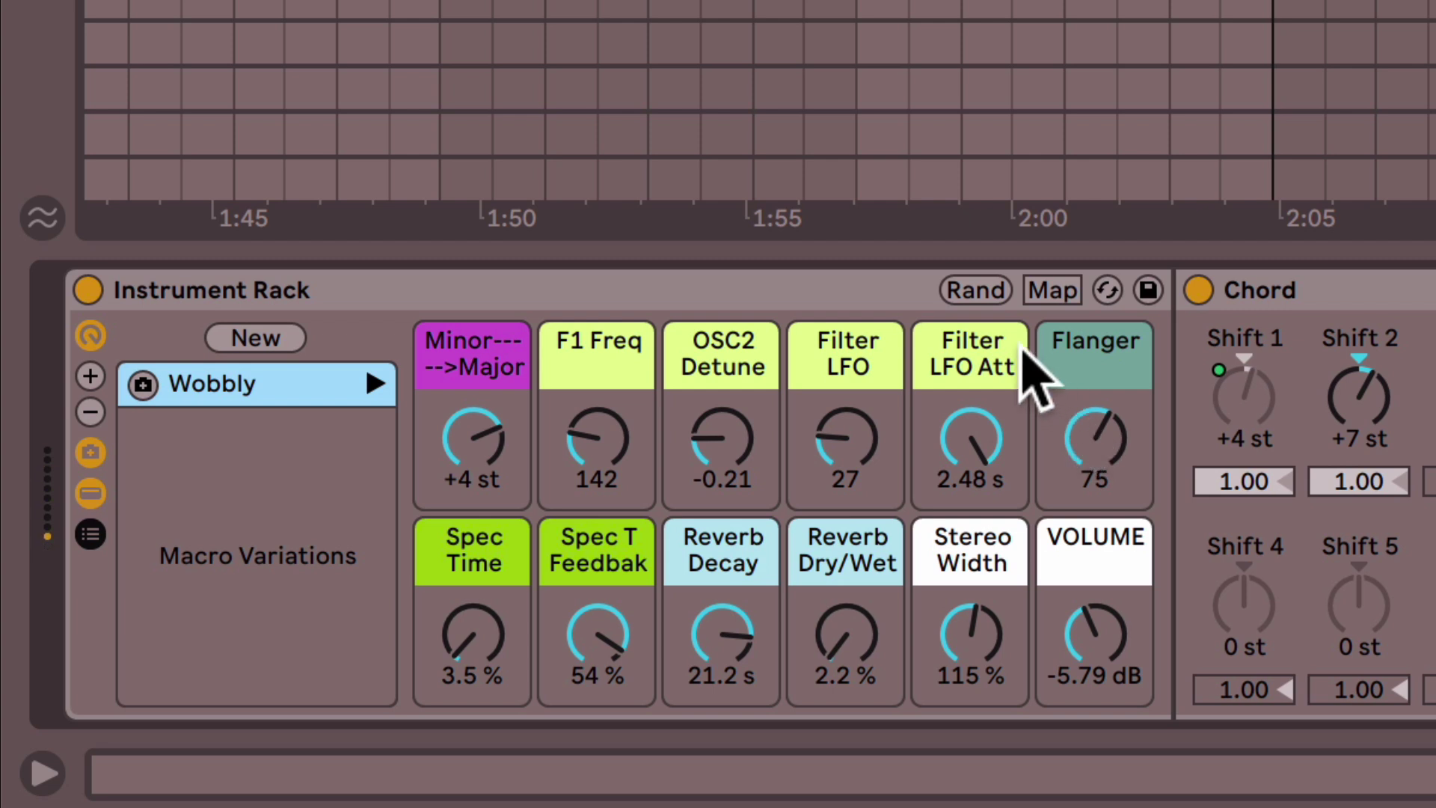
pyautogui.click(974, 292)
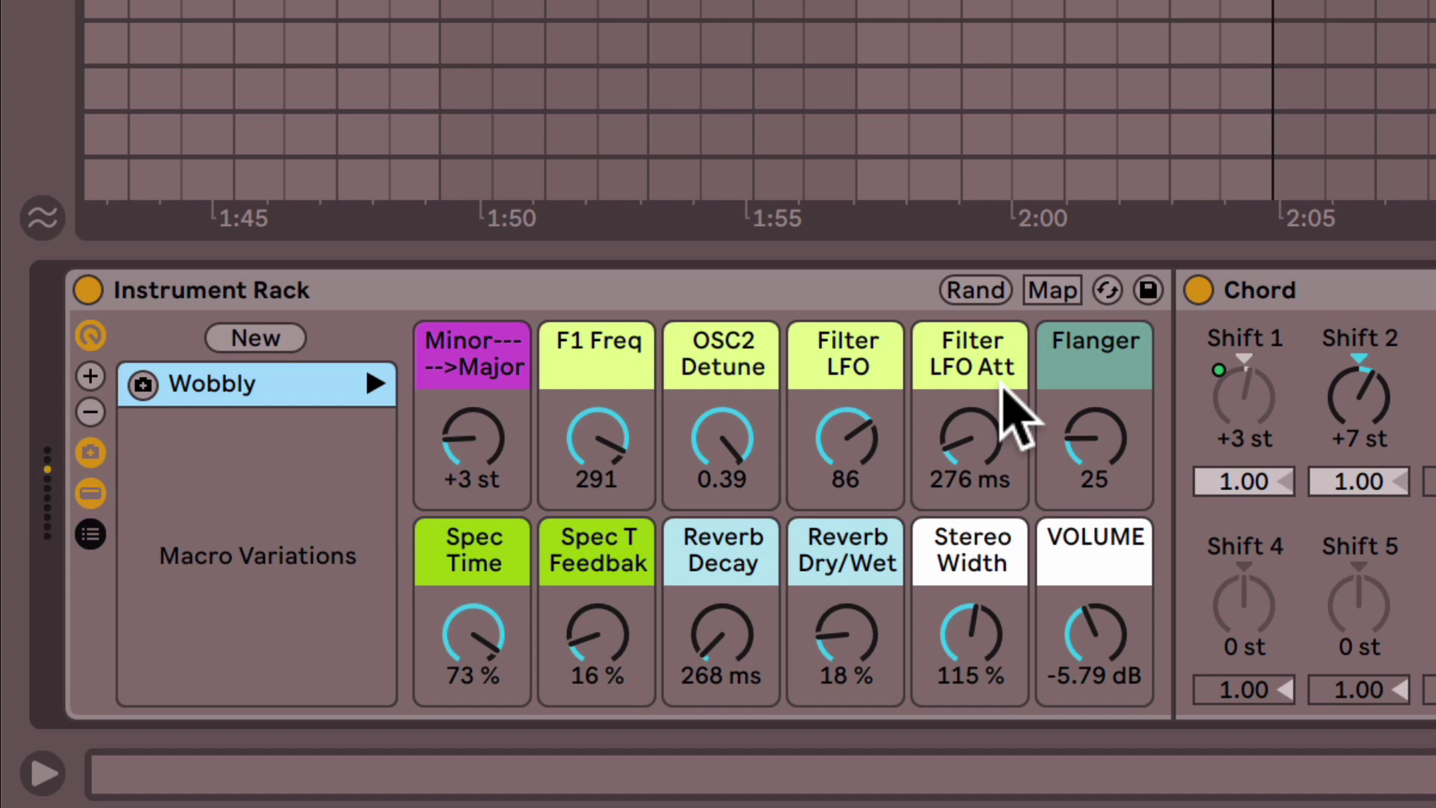
# Step: Store a variation named 'Weird Wednesday', then randomize to F1 Freq 195, Reverb Decay 36.8 s
pyautogui.click(281, 341)
pyautogui.click(254, 429)
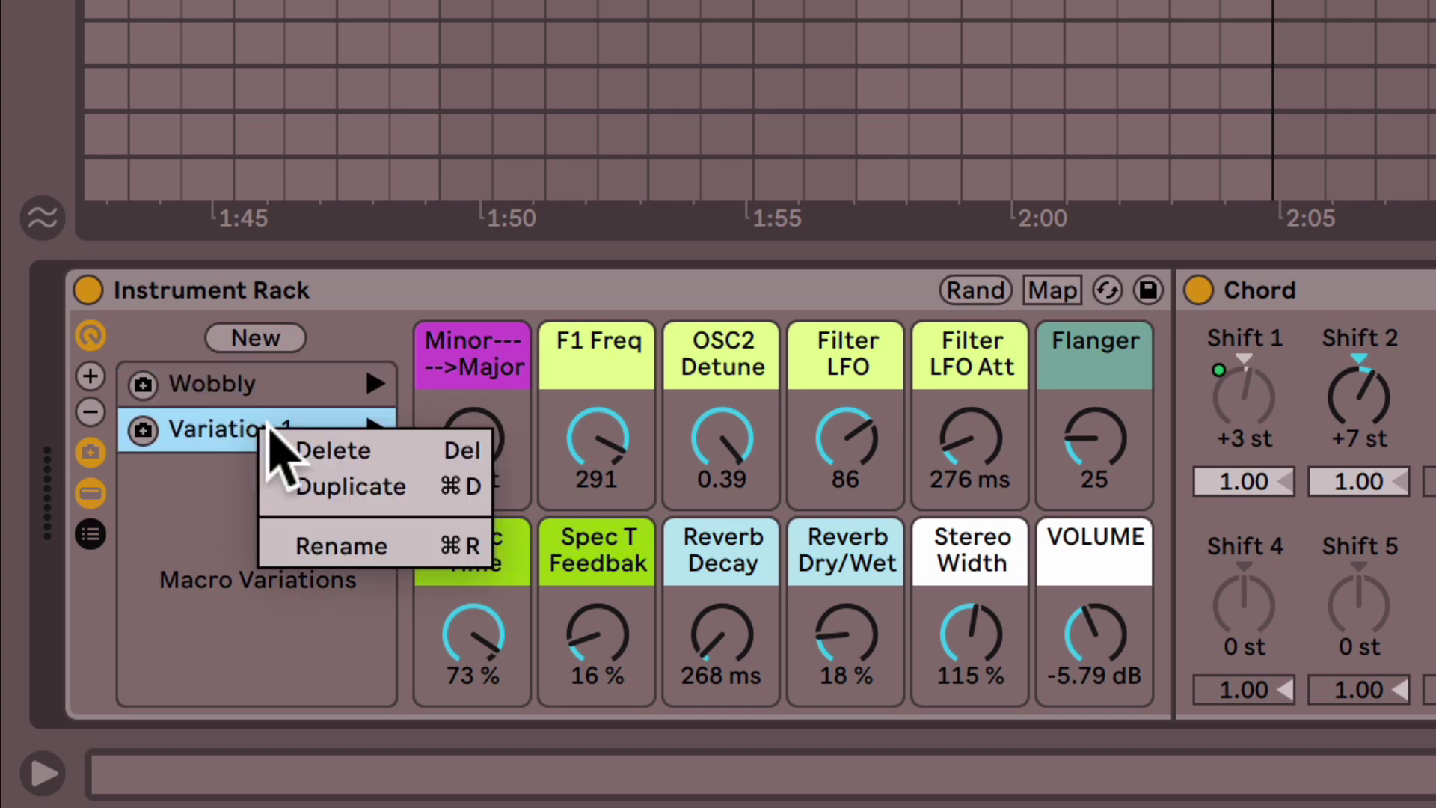
pyautogui.click(365, 547)
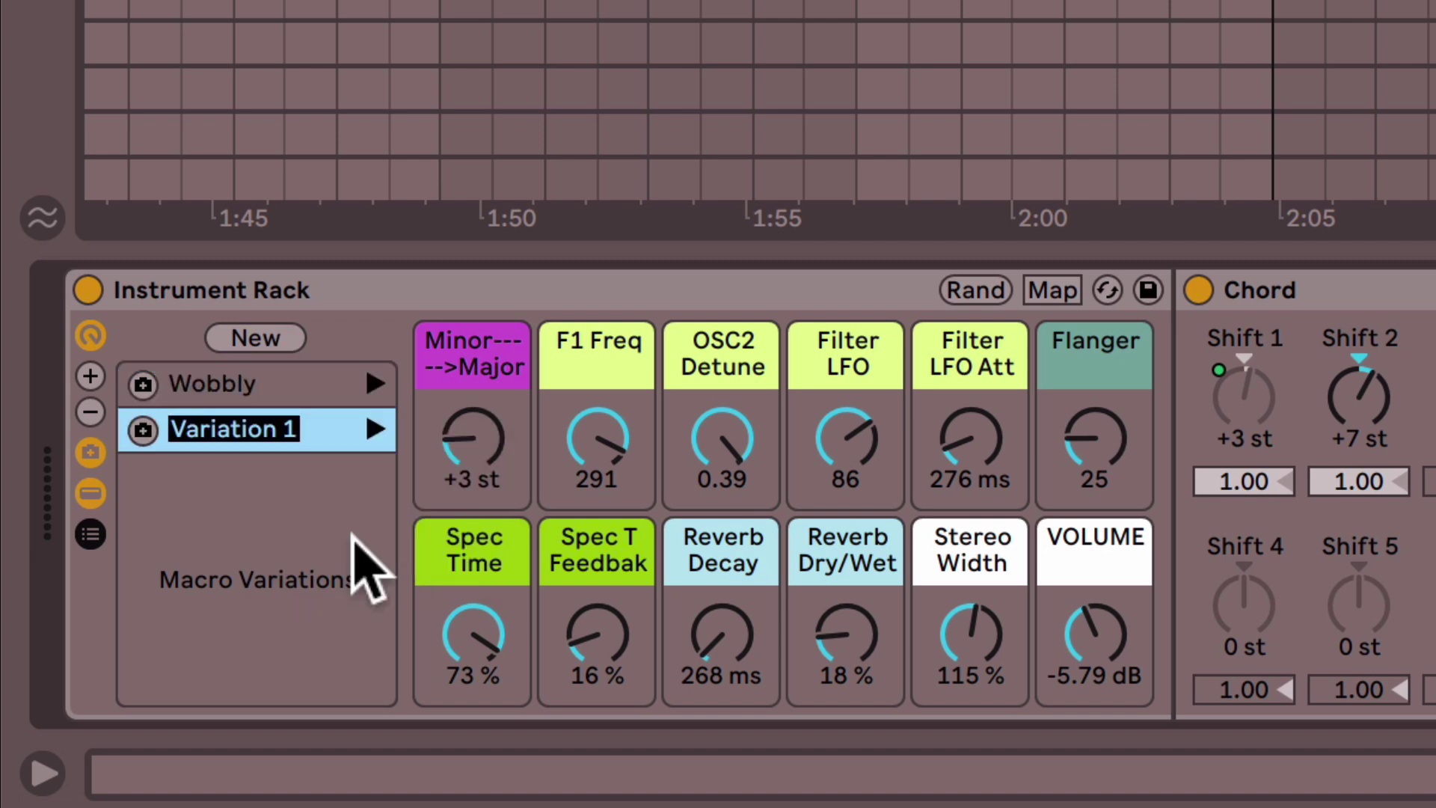
pyautogui.write('Weird Wed')
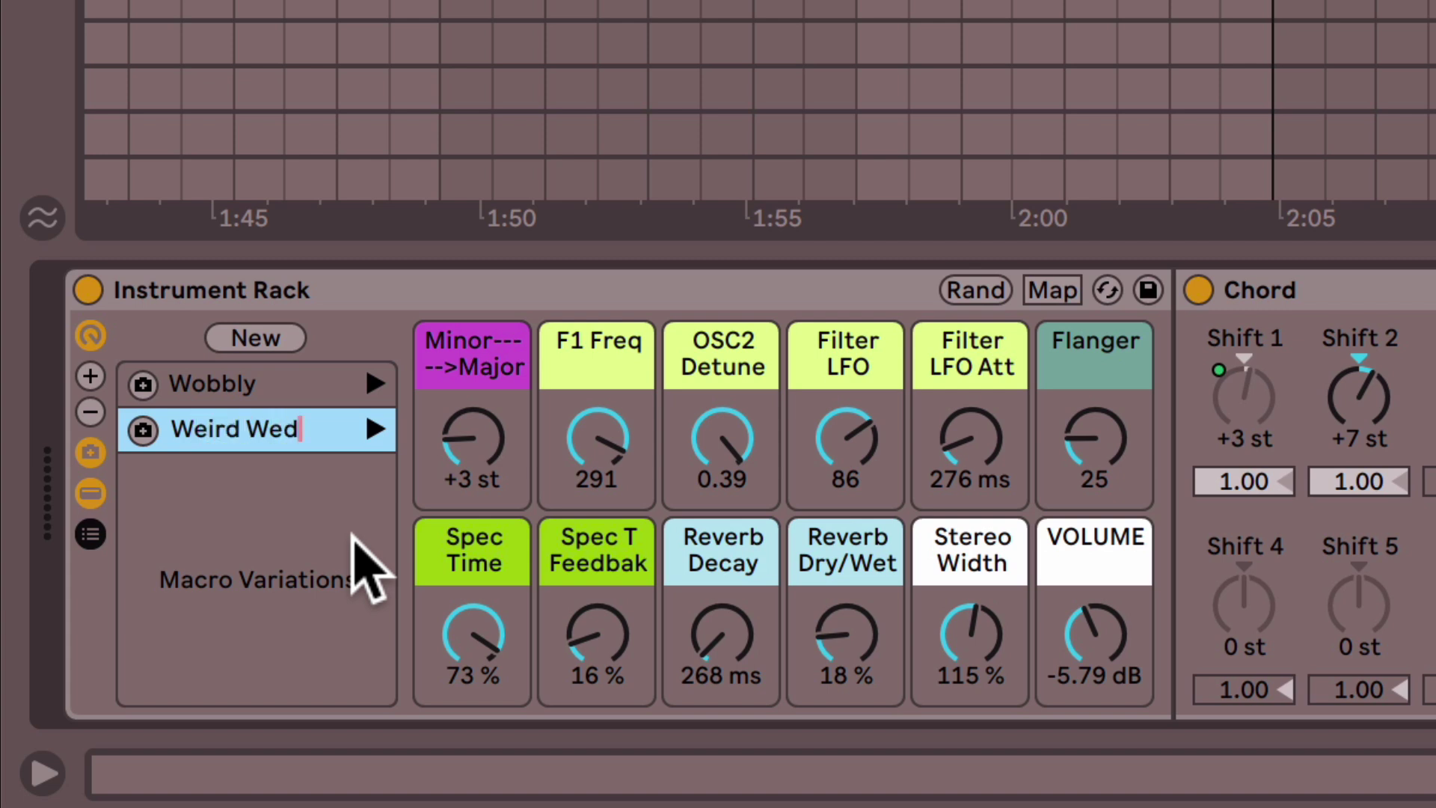
pyautogui.write('nesday')
pyautogui.press('Return')
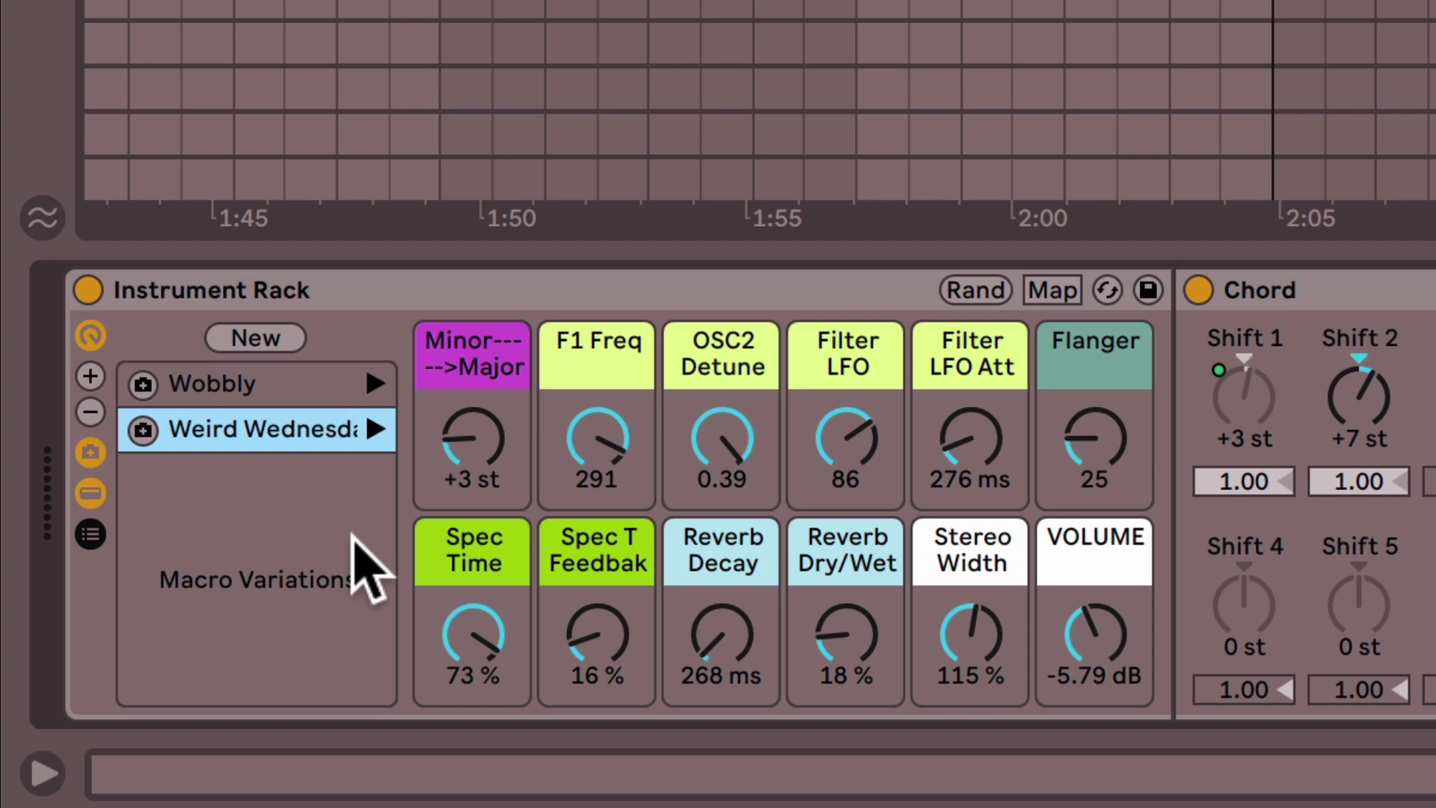
pyautogui.click(976, 292)
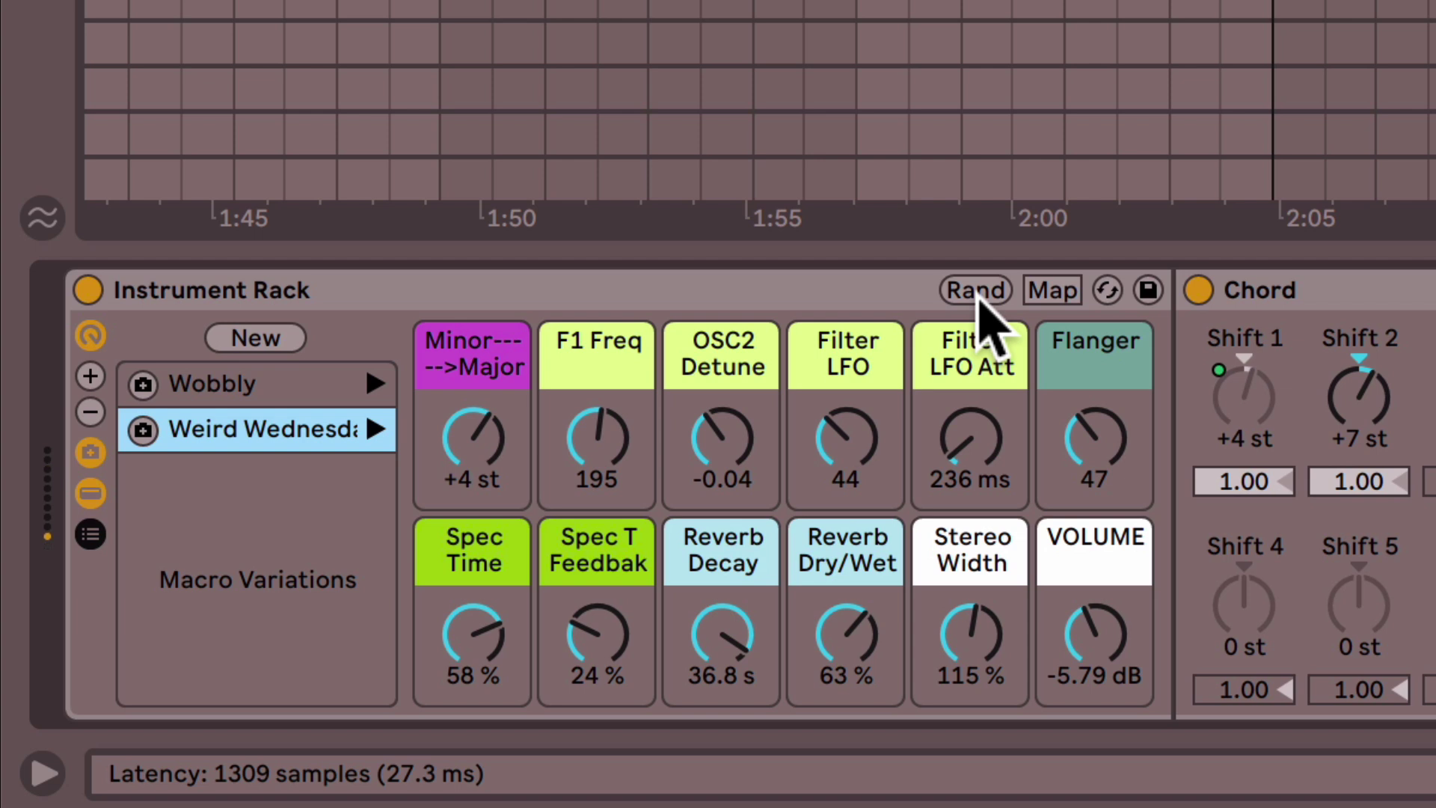
# Step: Store a new macro variation and rename it 'Lush World'
pyautogui.click(255, 338)
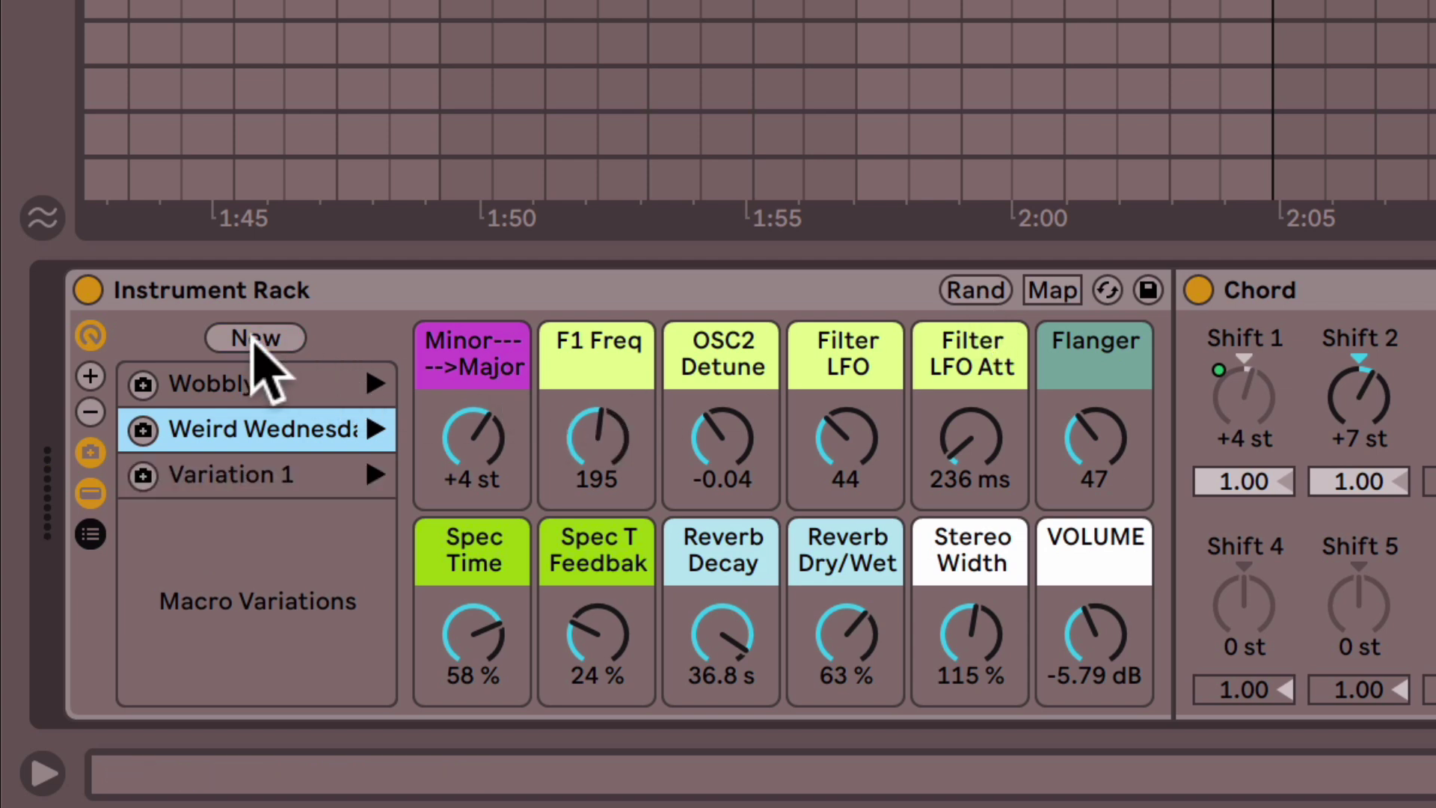
pyautogui.rightClick(253, 479)
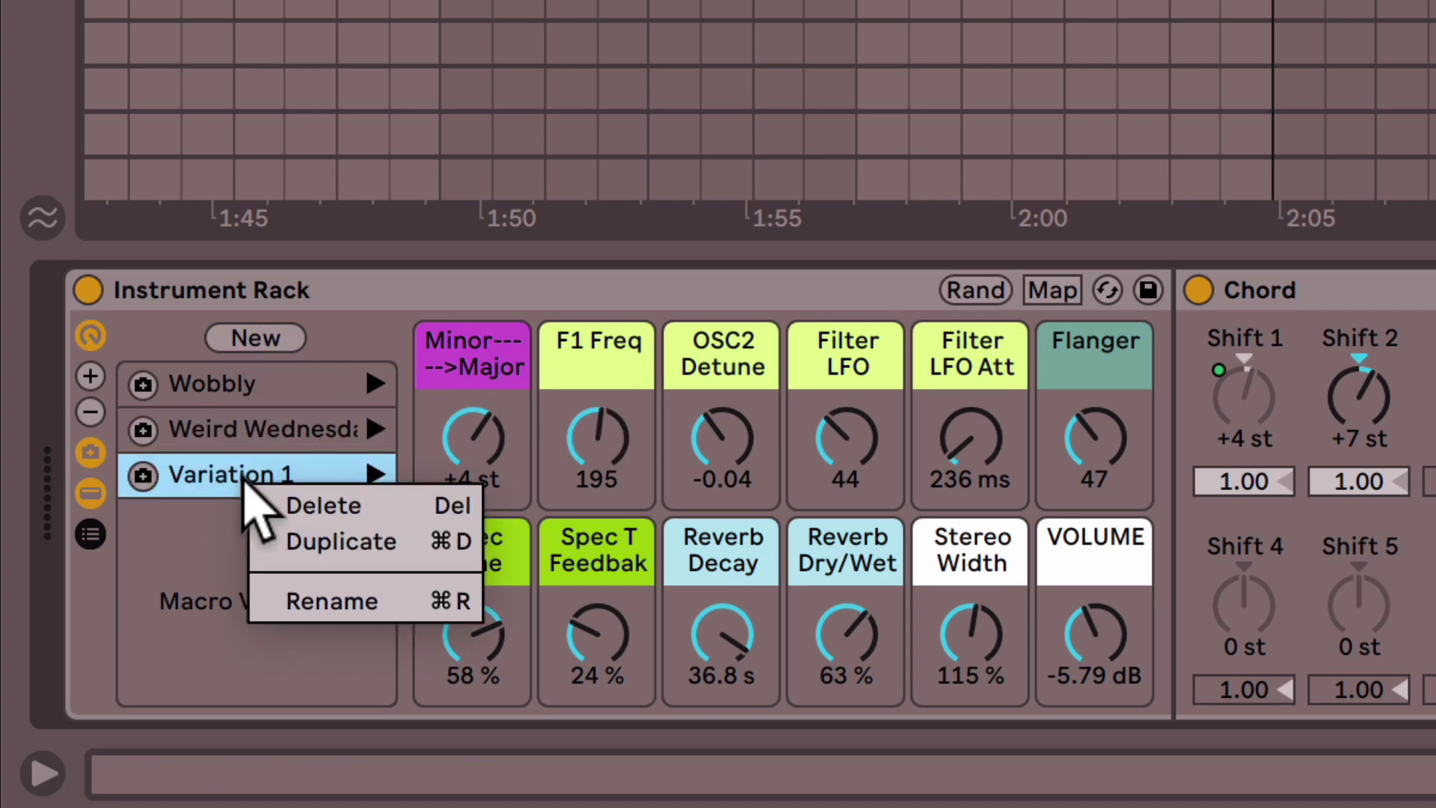
pyautogui.click(323, 600)
pyautogui.write('Lu')
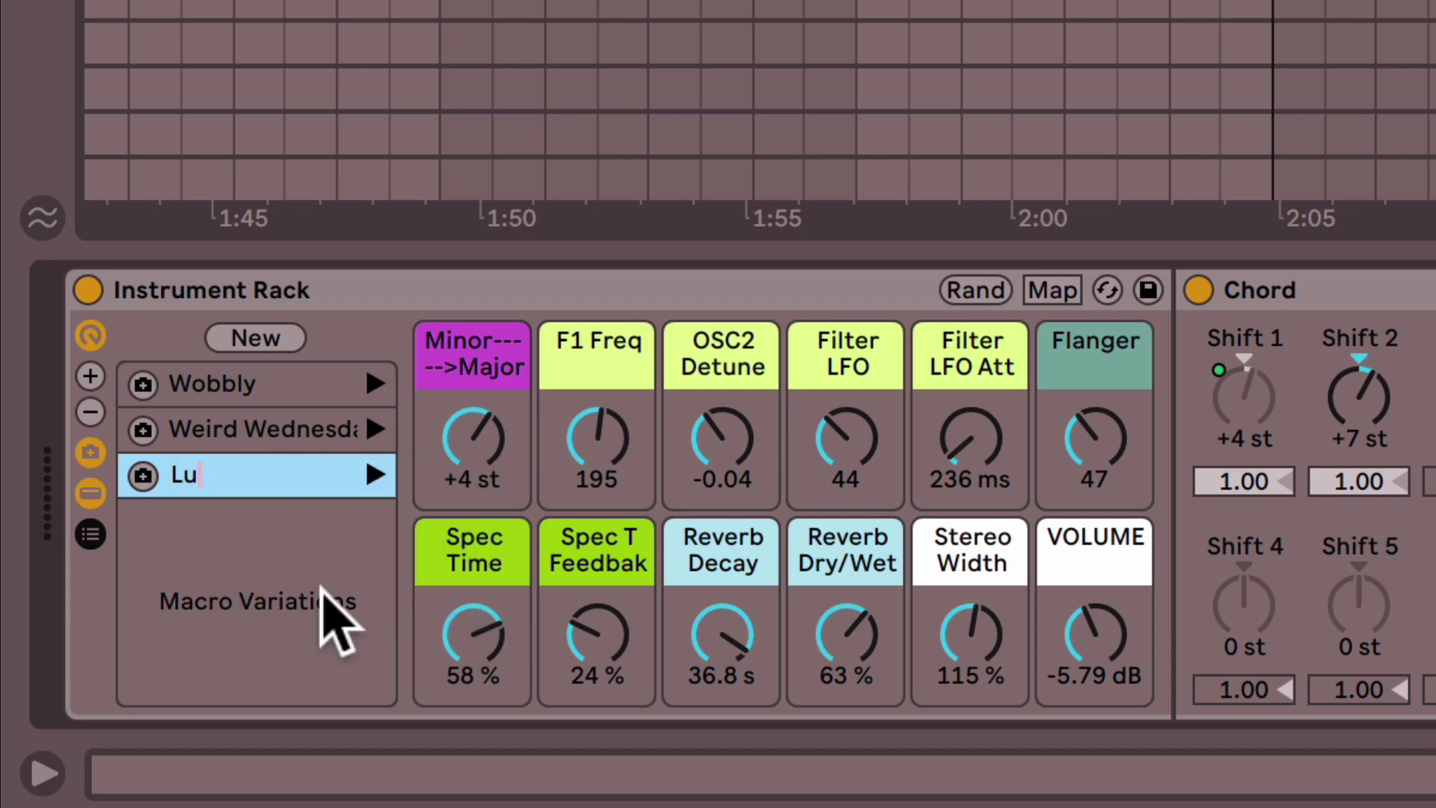
pyautogui.write('sh World')
pyautogui.press('Return')
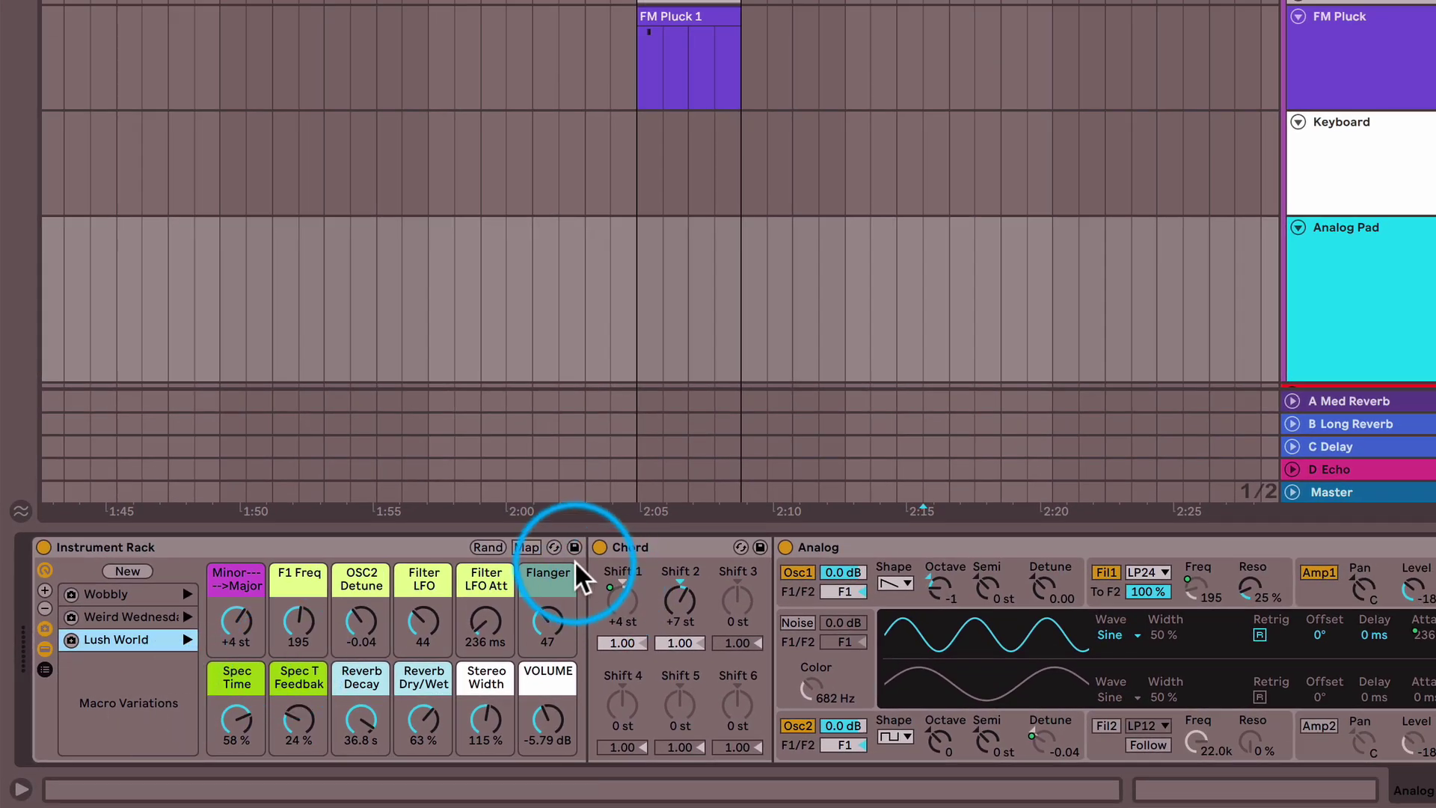
# Step: Save the rack preset as '90s House Pad' in the User Library and recall Wobbly
pyautogui.click(575, 548)
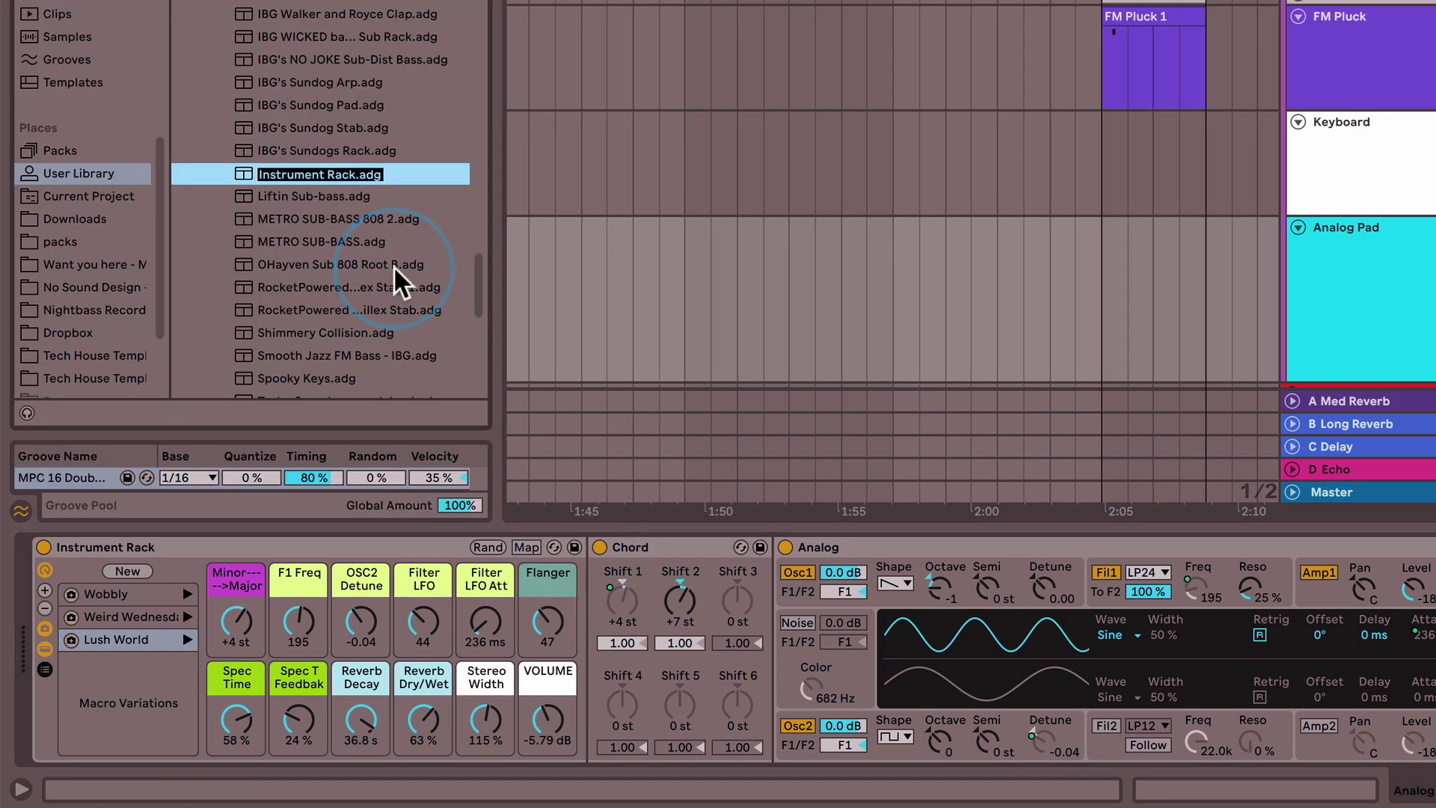
pyautogui.write('90s House Pad')
pyautogui.press('Return')
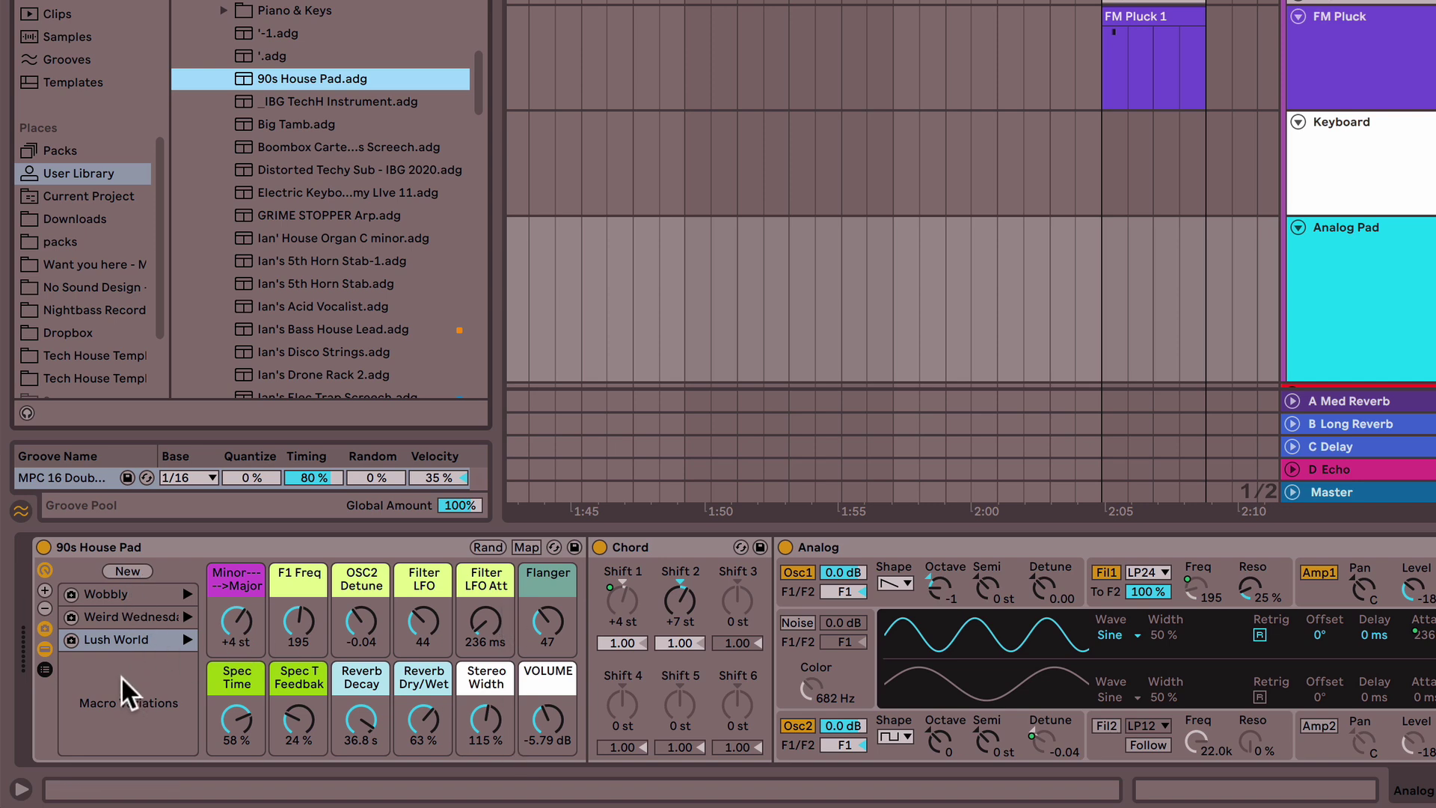
pyautogui.click(184, 591)
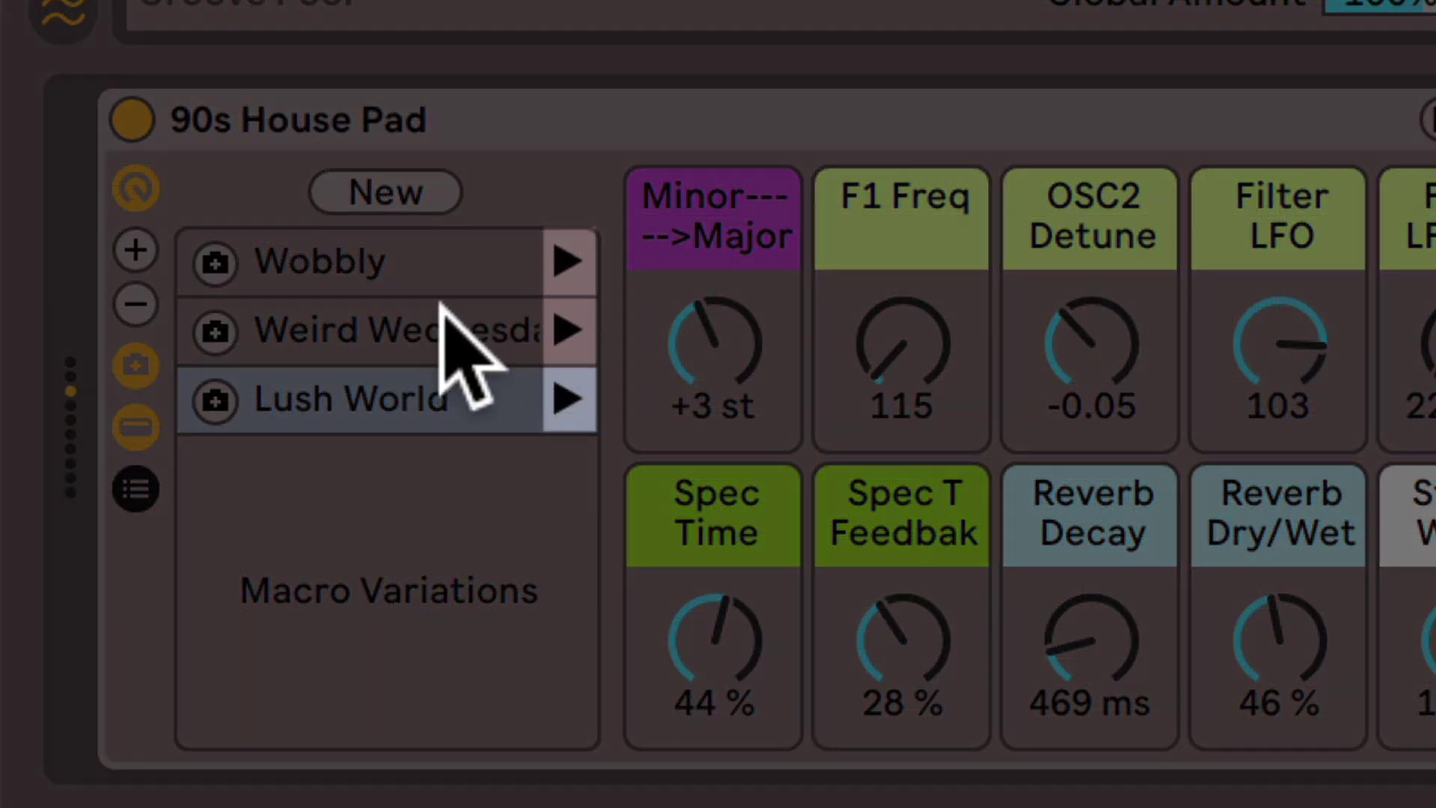
# Step: Recall the Weird Wednesday variation, then Lush World, restoring F1 Freq to 195
pyautogui.click(567, 332)
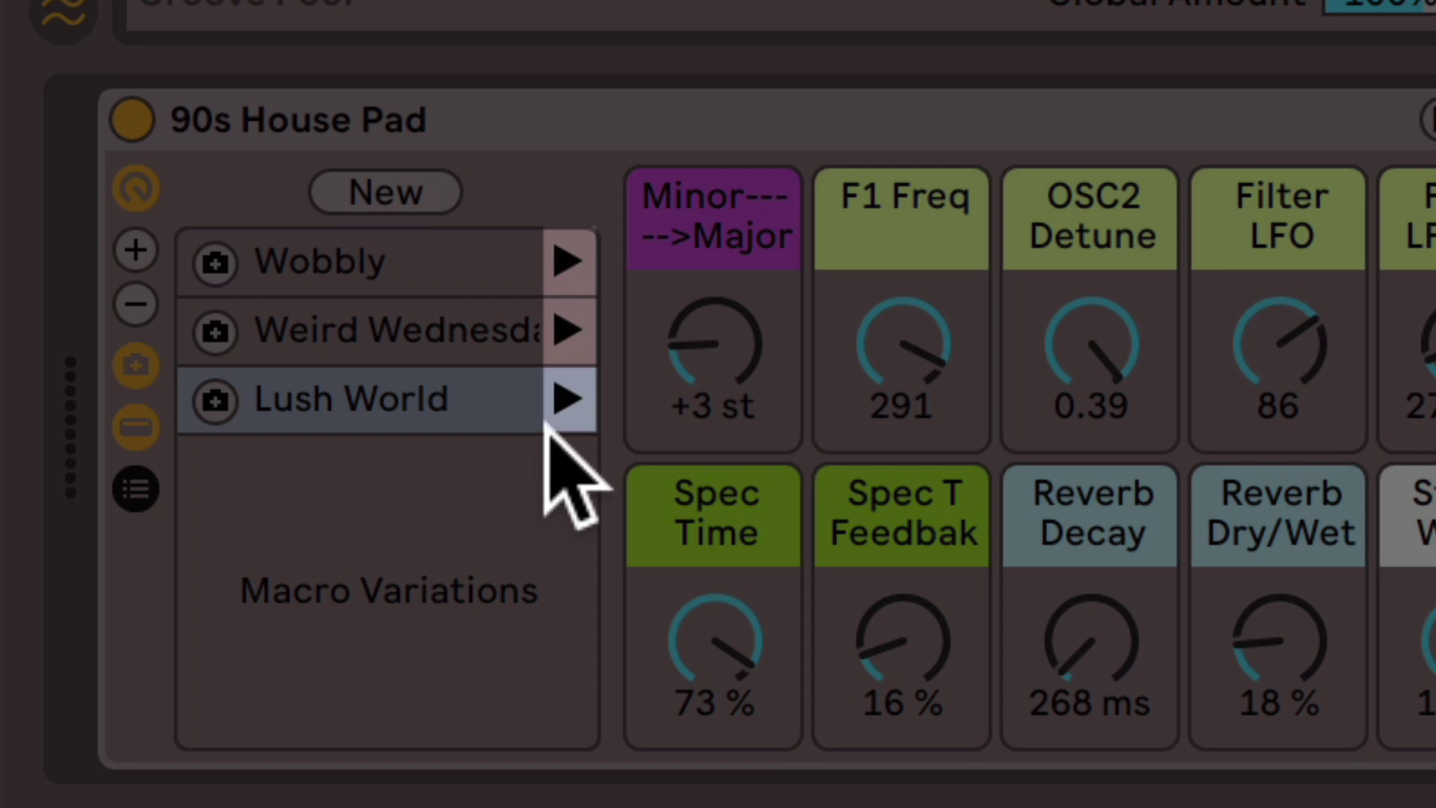
pyautogui.click(564, 397)
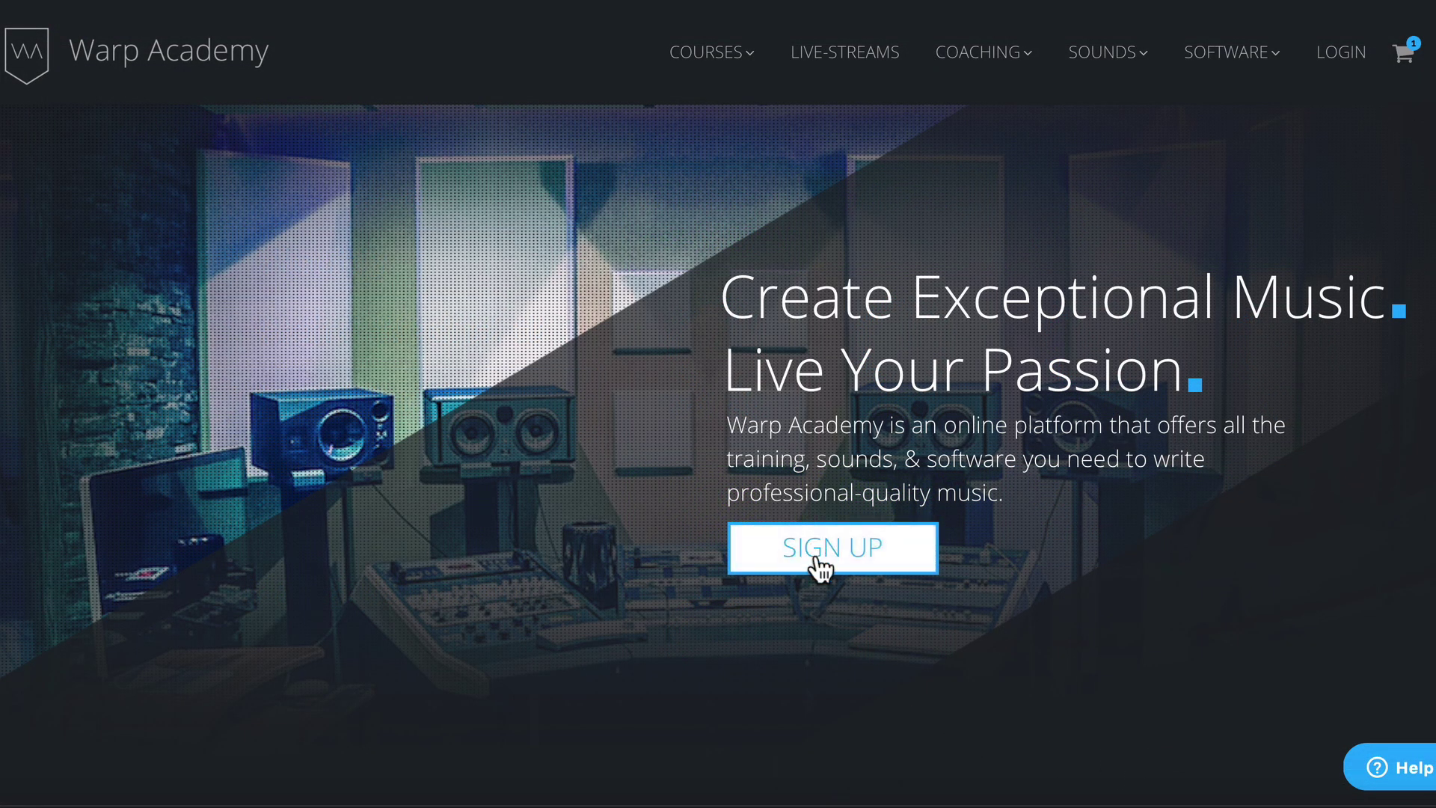
# Step: Go to the Warp Academy sign-up page and scroll down through the membership plans and courses
pyautogui.click(817, 558)
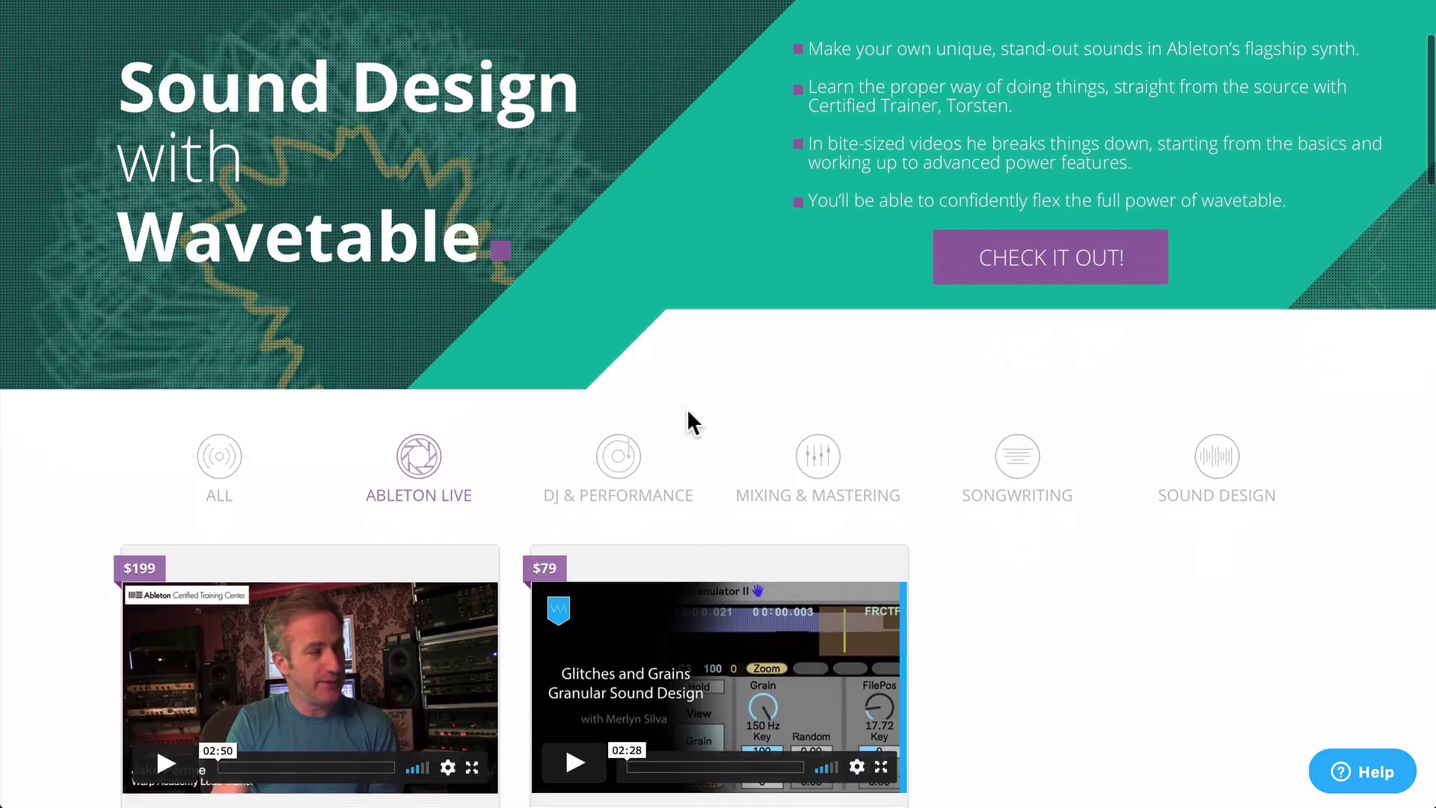
pyautogui.scroll(-6, 680, 419)
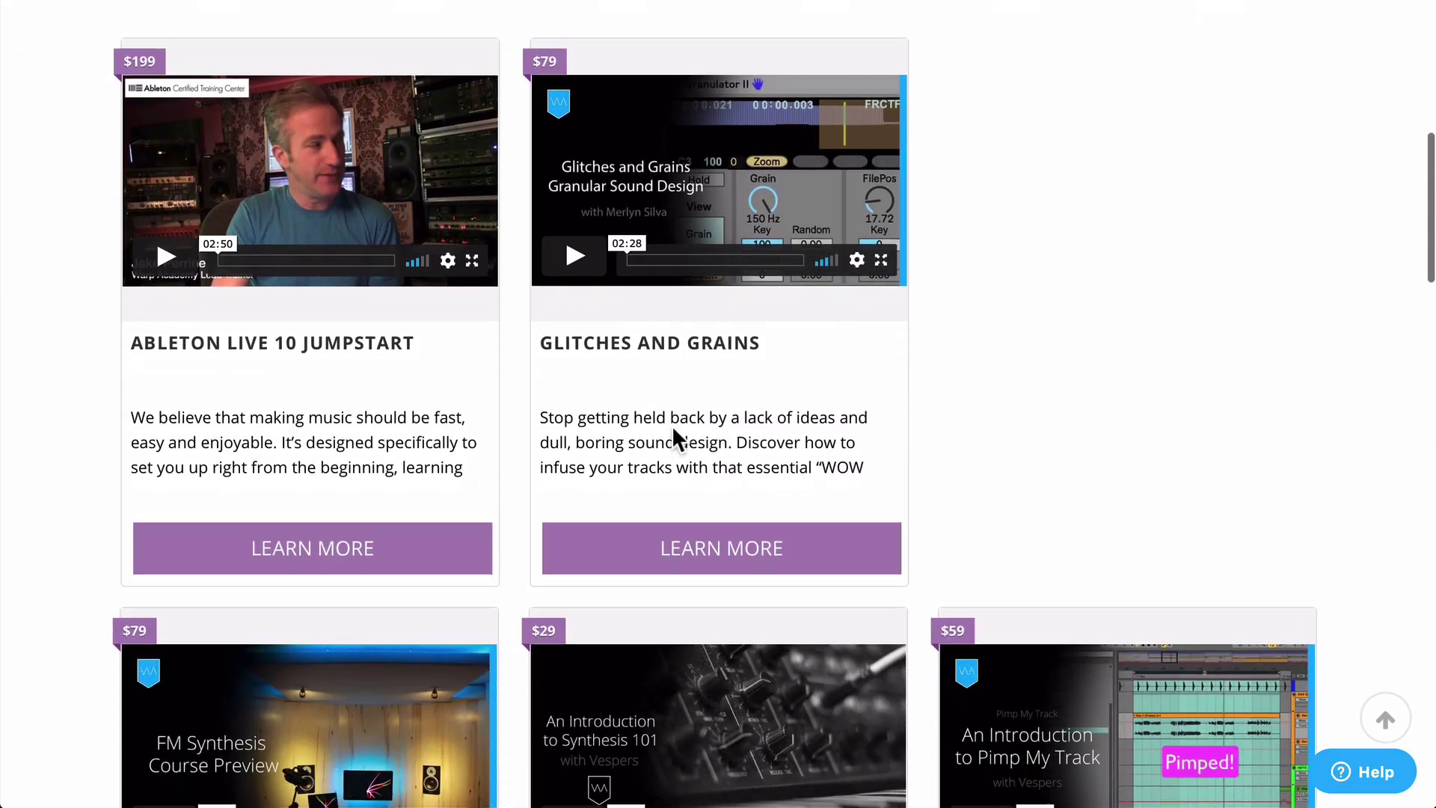
pyautogui.scroll(-4, 672, 424)
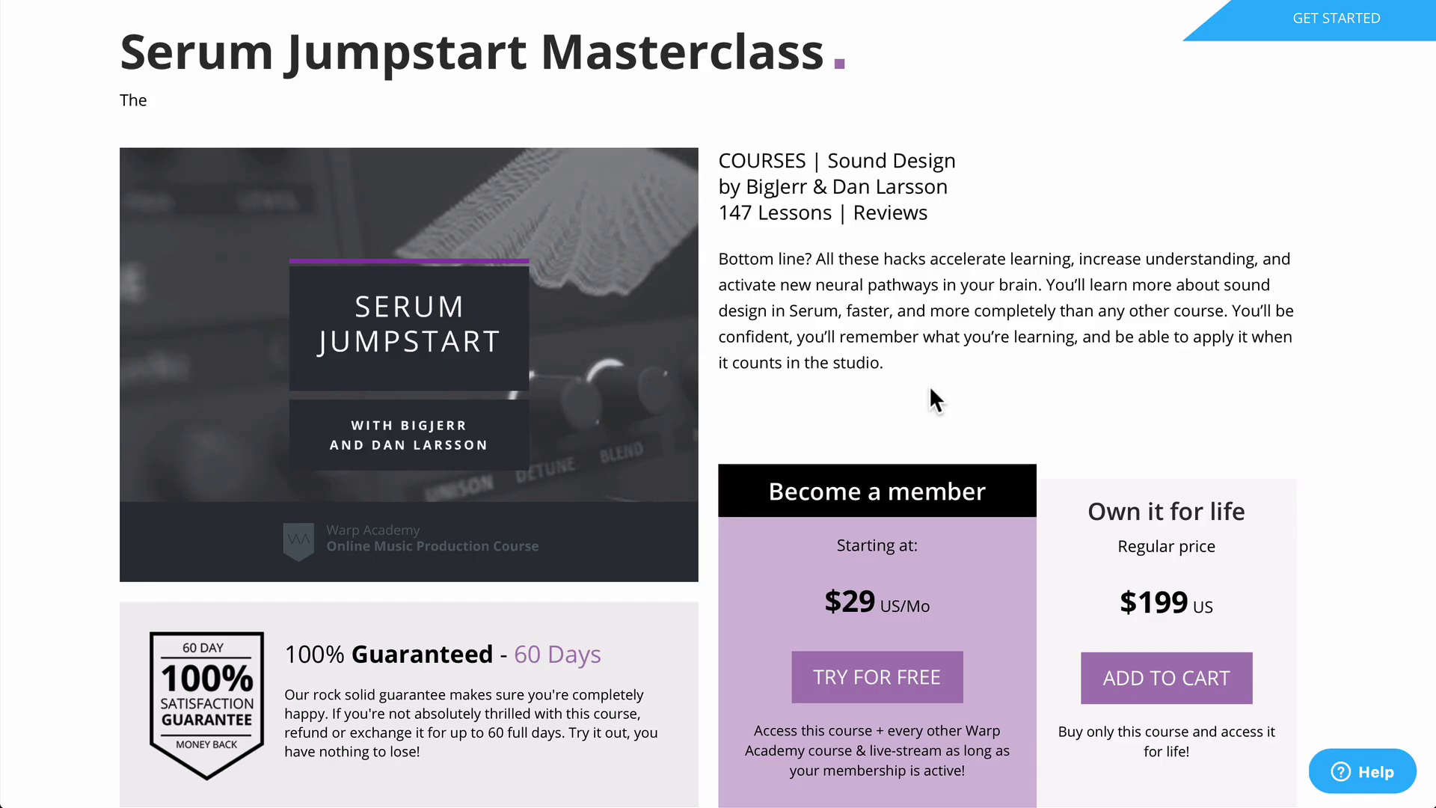